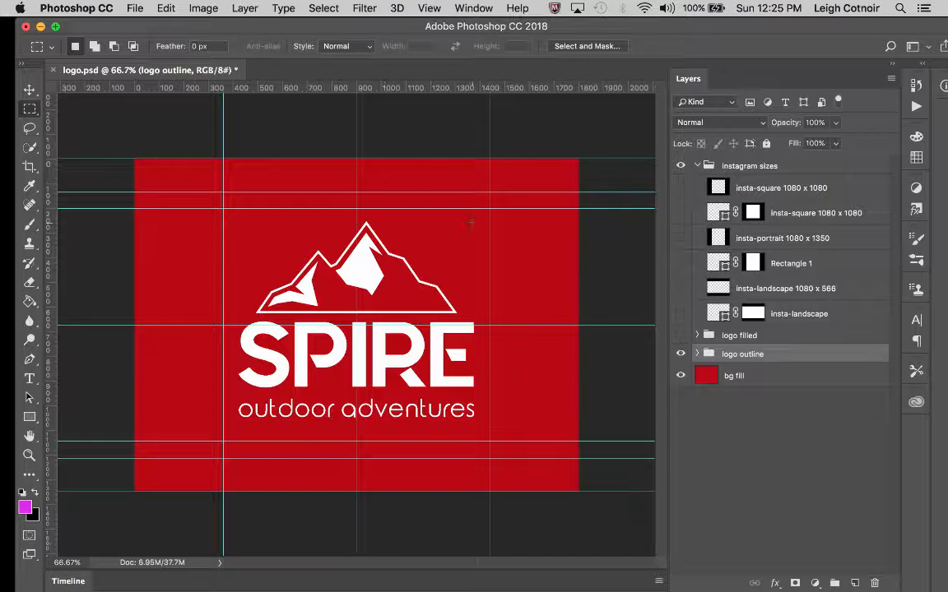
pyautogui.click(429, 8)
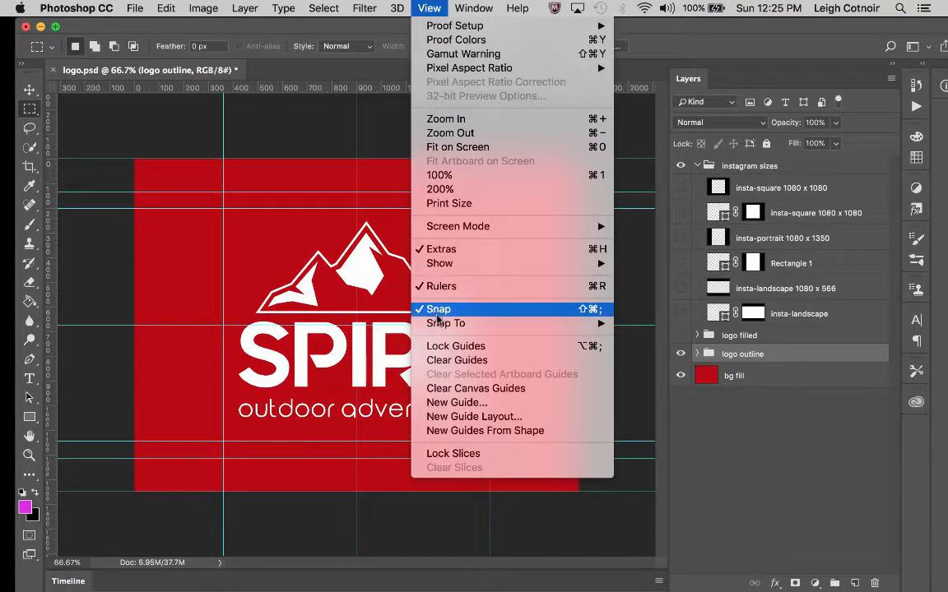
pyautogui.moveTo(443, 262)
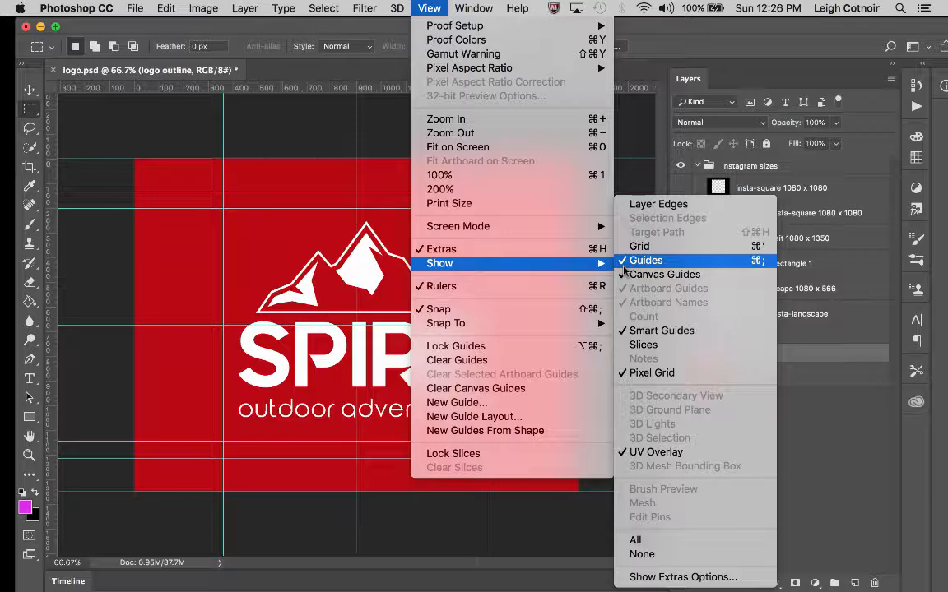
pyautogui.click(290, 269)
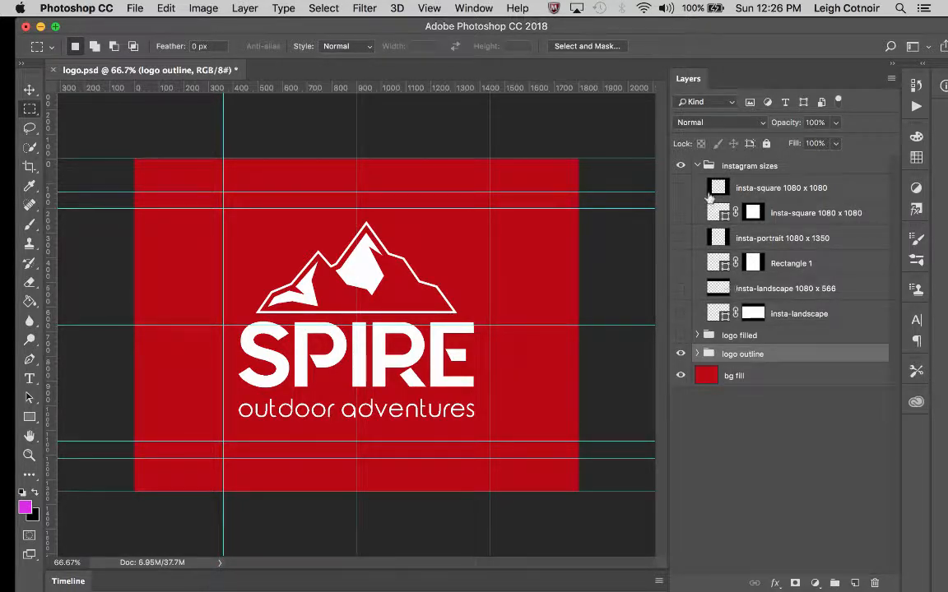
# Preview the insta-square 1080 x 1080, insta-portrait 1080 x 1350 and insta-landscape 1080 x 566 overlays one at a time, leaving each hidden
pyautogui.click(681, 190)
pyautogui.click(681, 190)
pyautogui.click(680, 238)
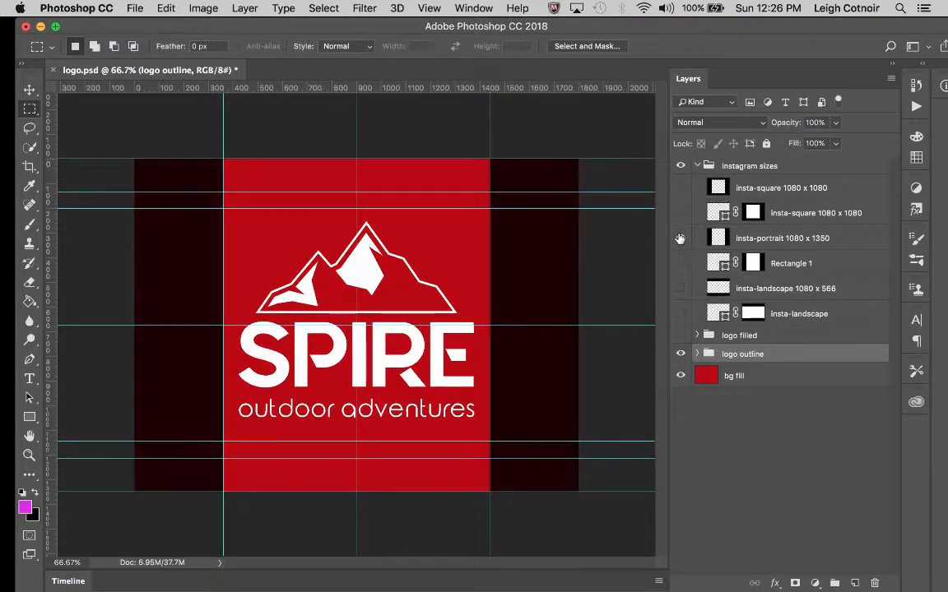
pyautogui.click(680, 239)
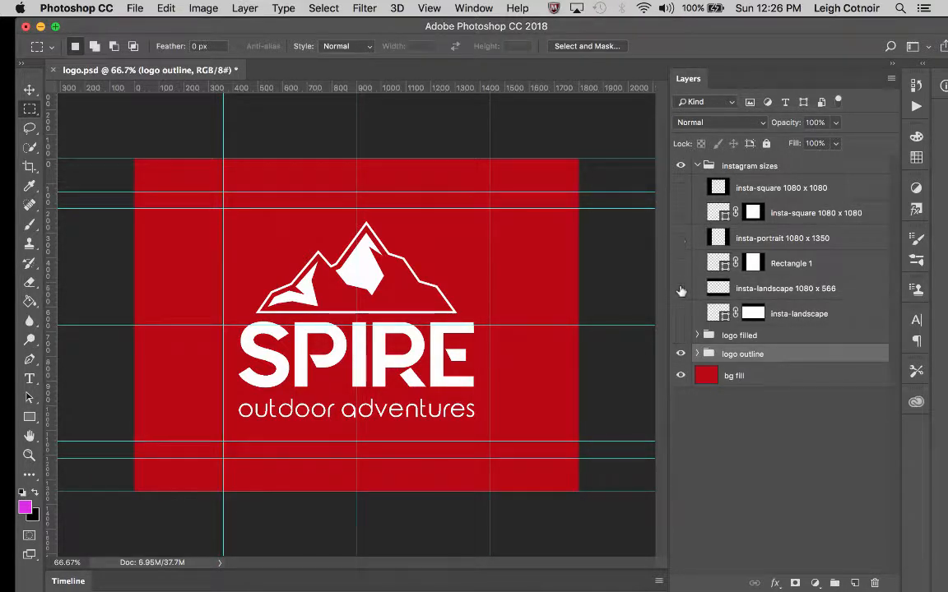
pyautogui.click(681, 288)
pyautogui.click(681, 289)
pyautogui.click(681, 189)
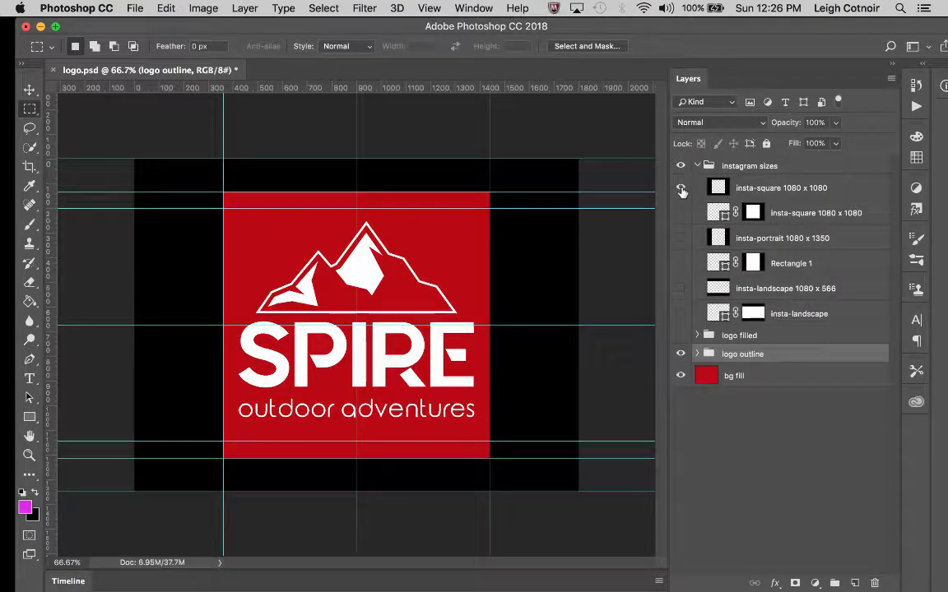
pyautogui.click(682, 188)
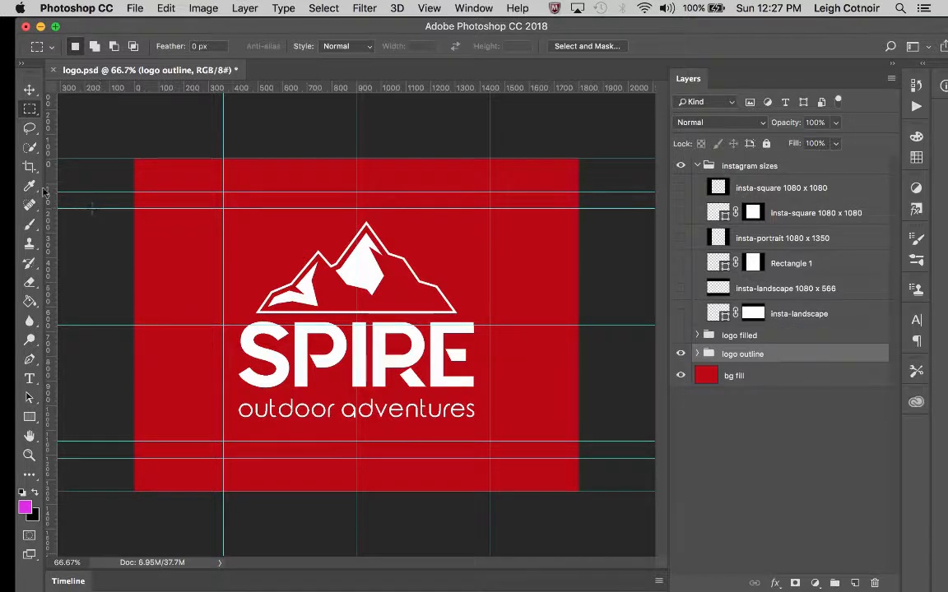
# Activate the Crop tool at 1 : 1 (Square) and compare its frame with the insta-square 1080 x 1080 overlay, leaving the overlay hidden
pyautogui.click(30, 167)
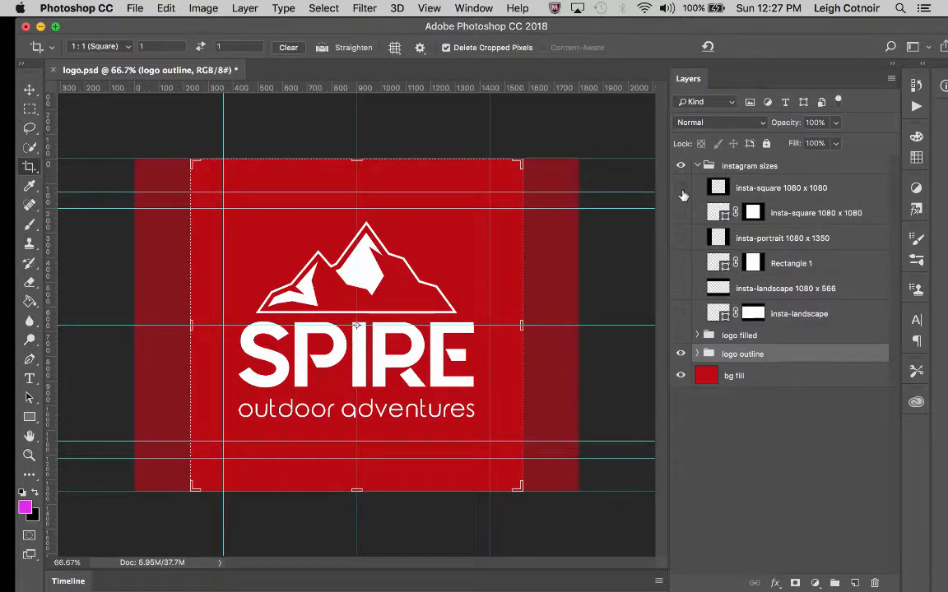
pyautogui.click(681, 188)
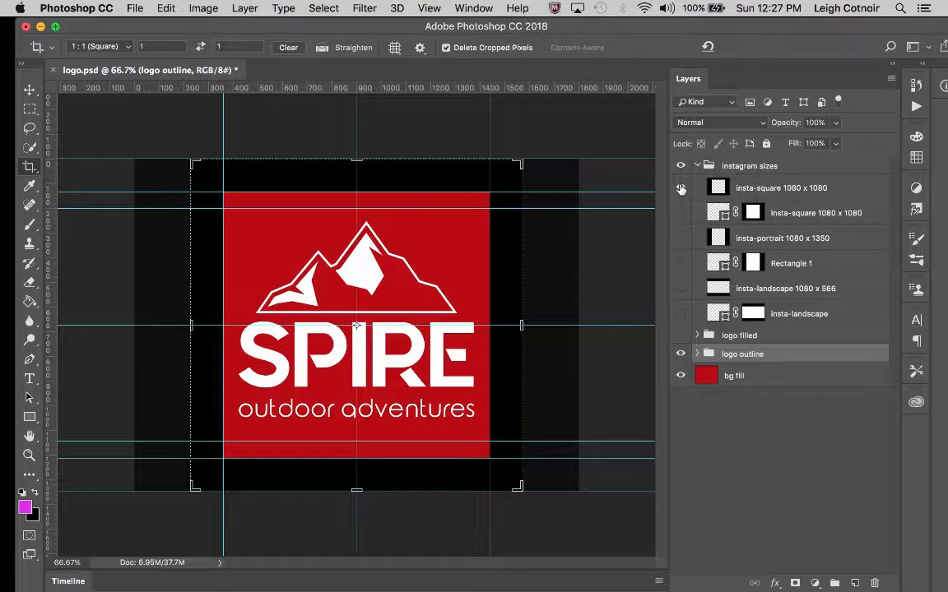
pyautogui.click(681, 188)
pyautogui.click(681, 189)
pyautogui.click(681, 189)
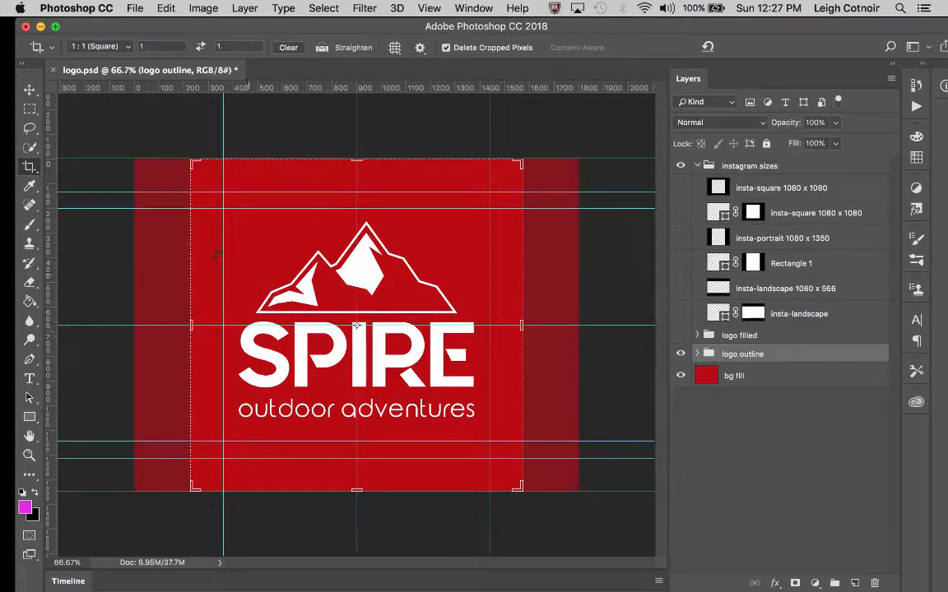
# Try the 4 : 5 (8 : 10) and 16 : 9 crop ratios on the logo canvas and discard the crop
pyautogui.click(105, 46)
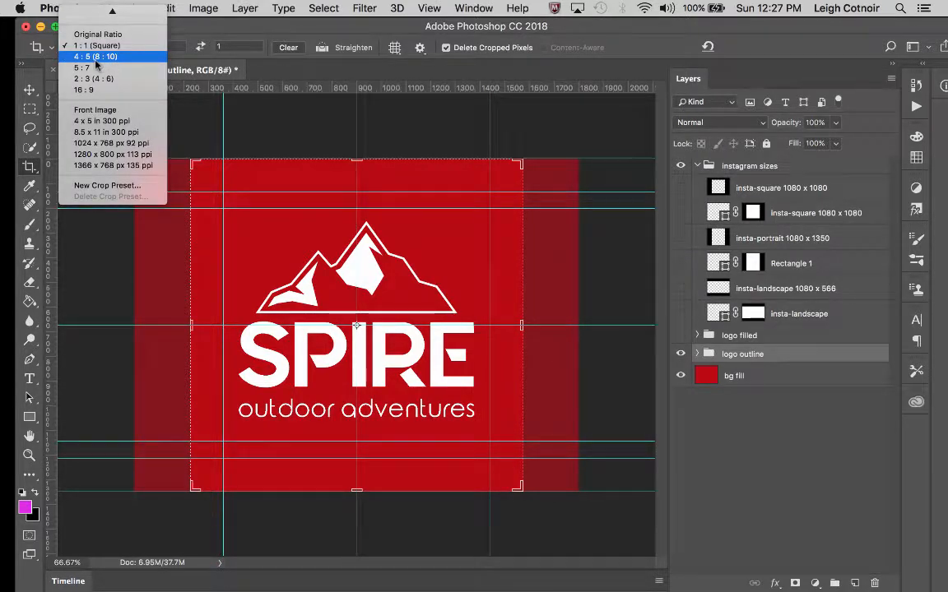
pyautogui.click(95, 57)
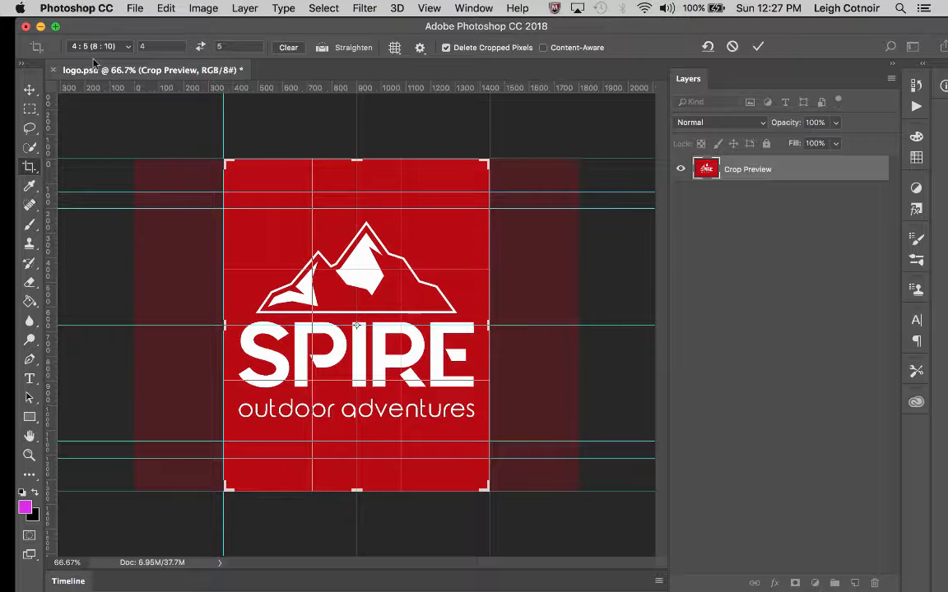
pyautogui.click(115, 47)
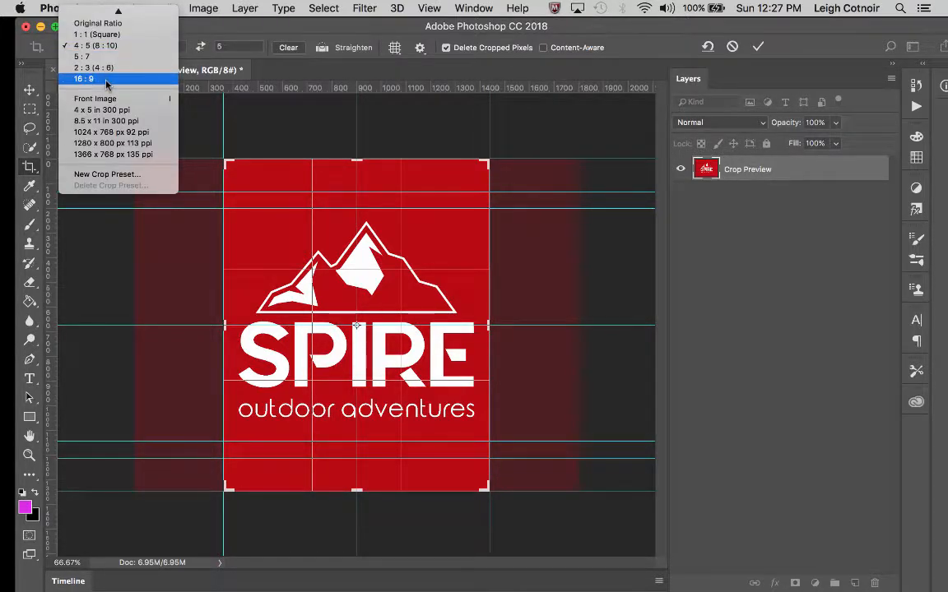
pyautogui.click(102, 79)
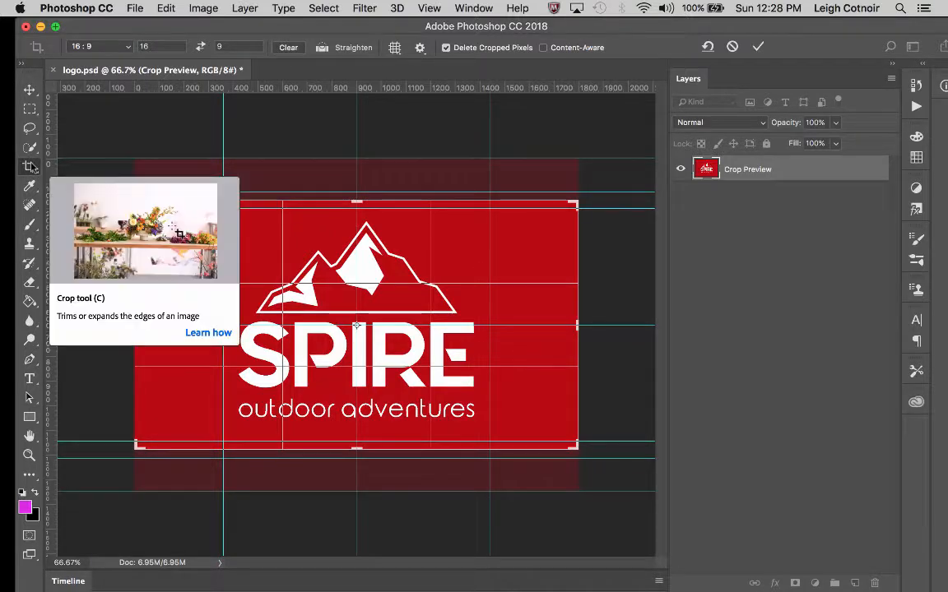
pyautogui.click(31, 109)
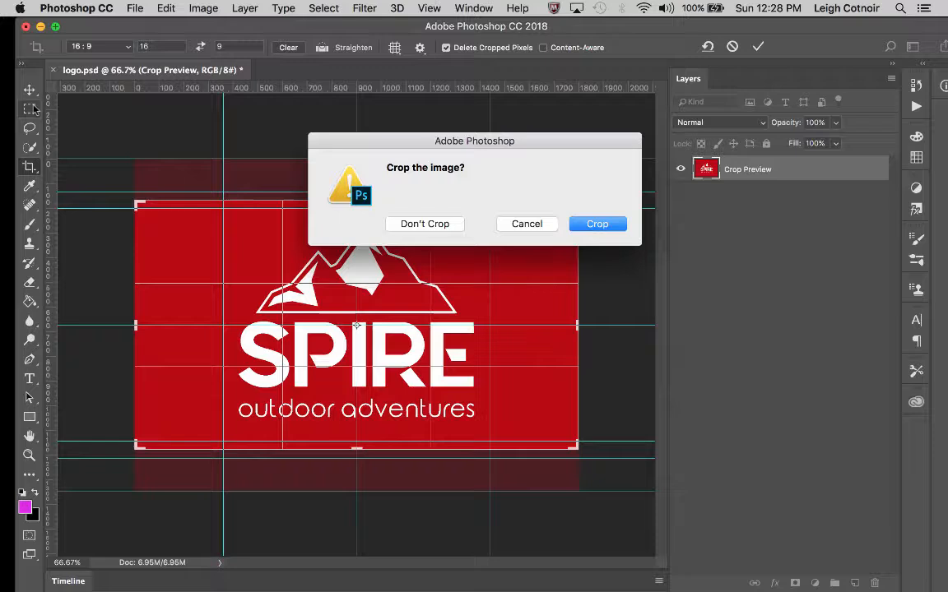
pyautogui.click(424, 224)
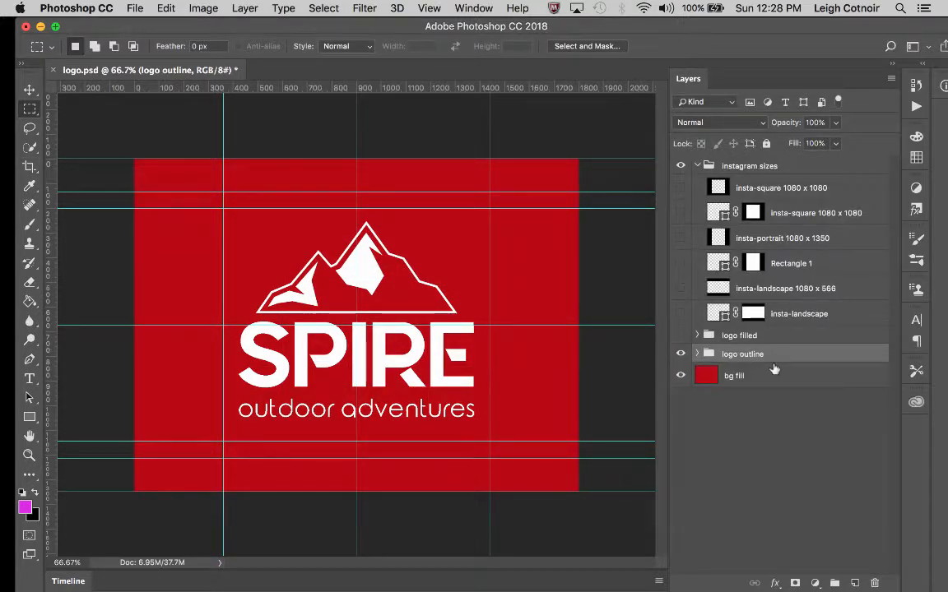
pyautogui.click(752, 213)
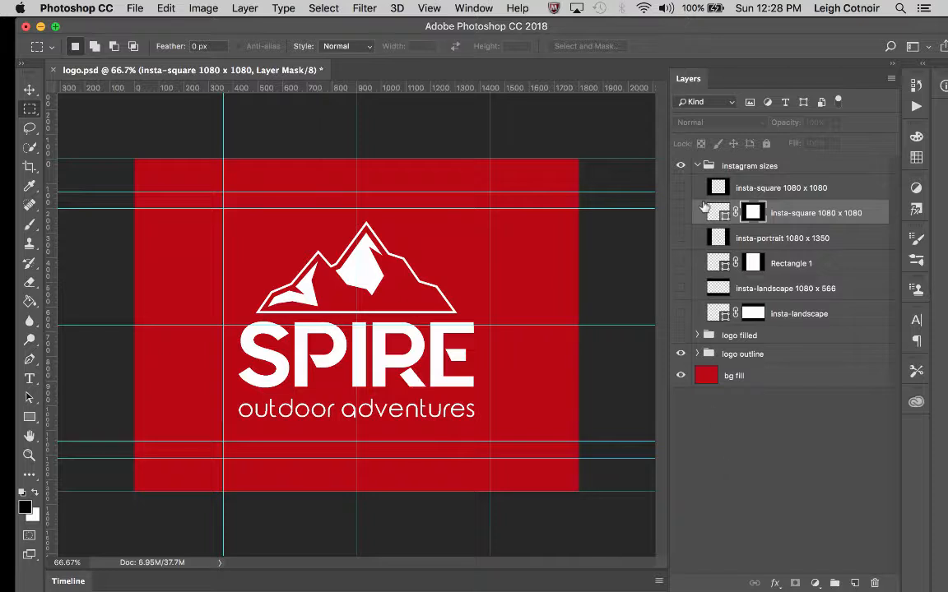
pyautogui.click(717, 216)
pyautogui.click(751, 438)
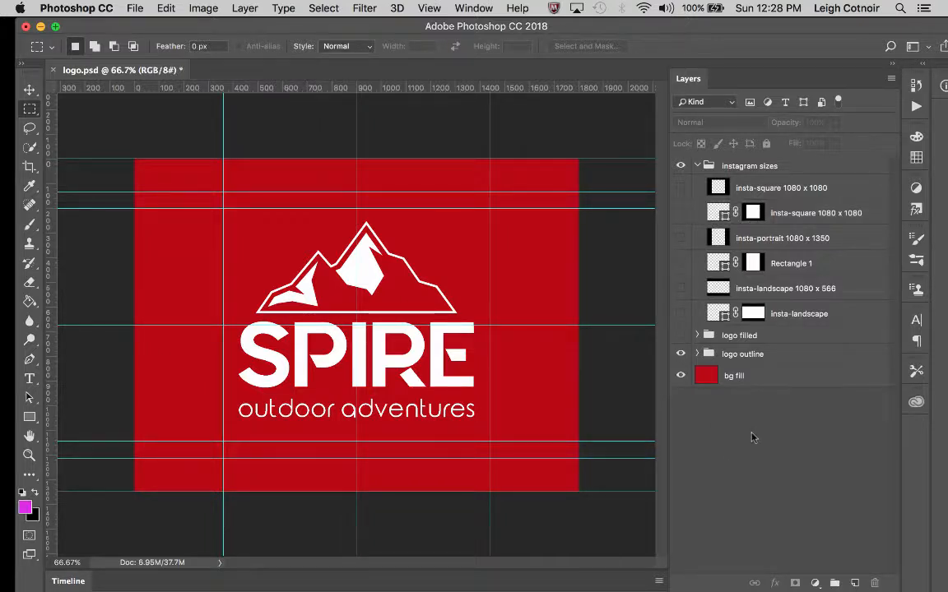
# Select the bg fill layer, examine the document's channels in the Channels panel, and collapse the panel
pyautogui.click(751, 380)
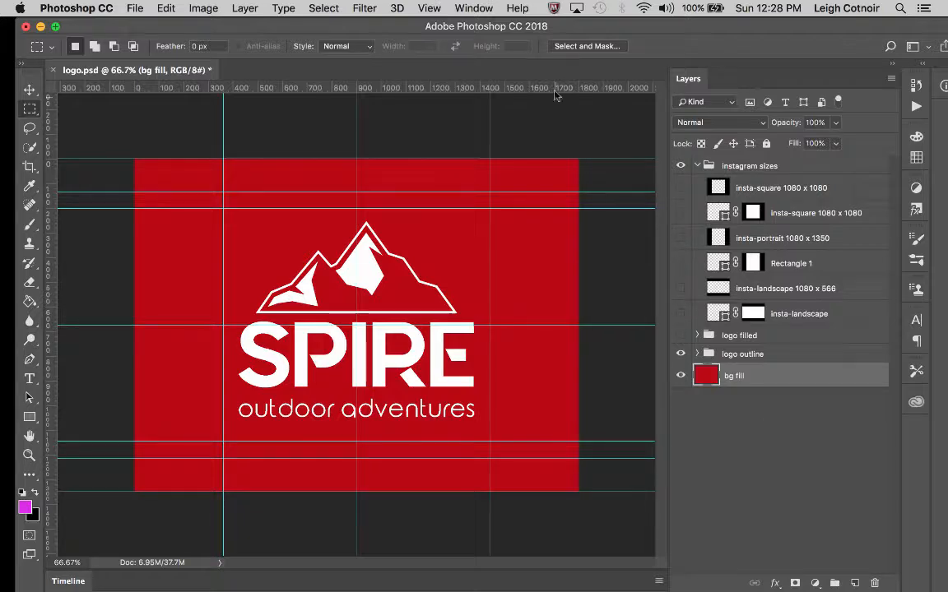
pyautogui.doubleClick(539, 26)
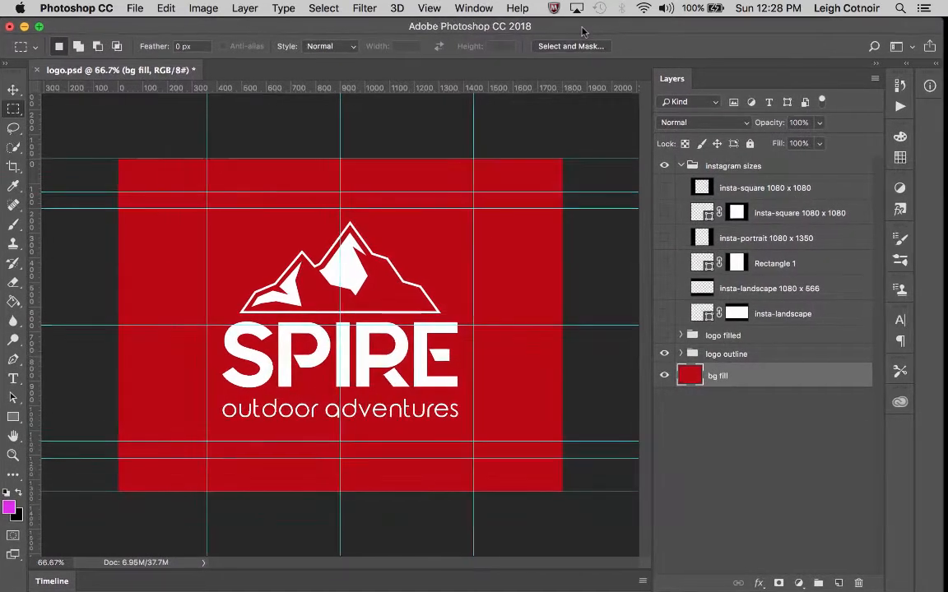
pyautogui.click(475, 8)
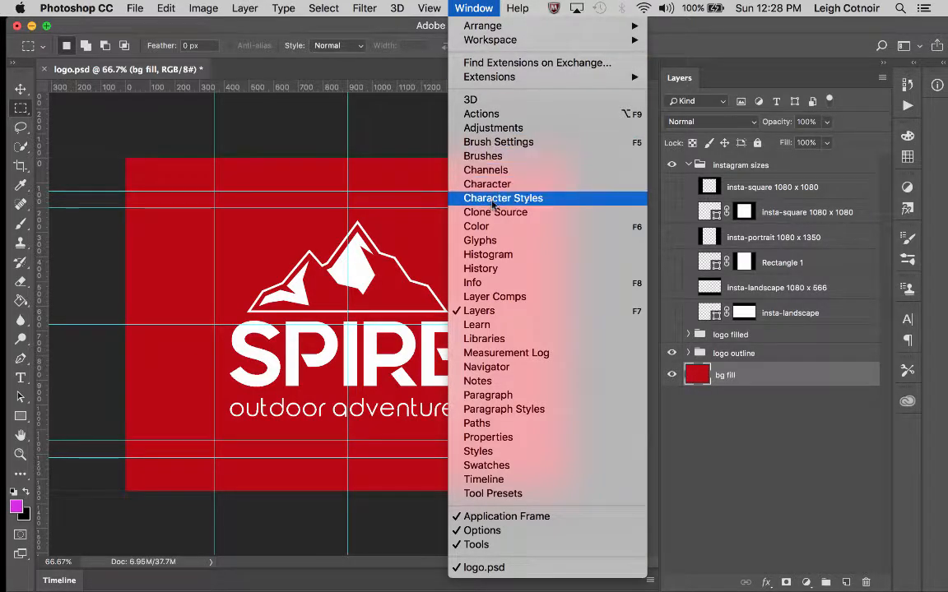
pyautogui.click(493, 171)
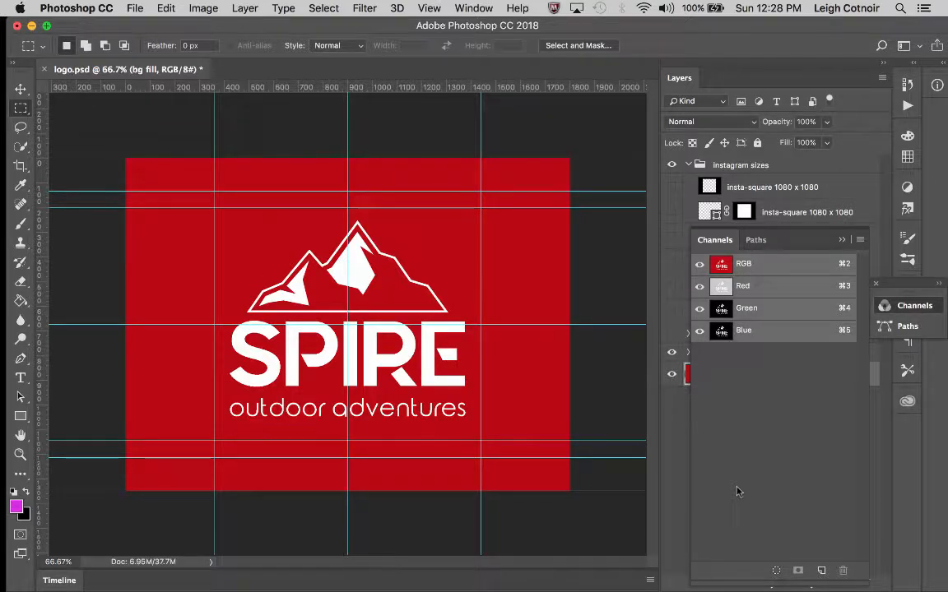
pyautogui.click(841, 242)
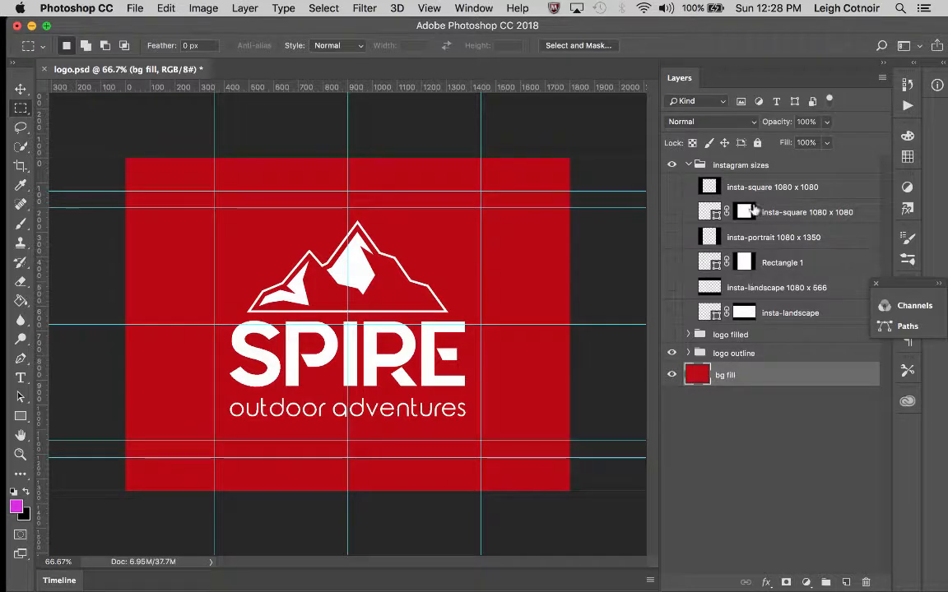
pyautogui.click(921, 307)
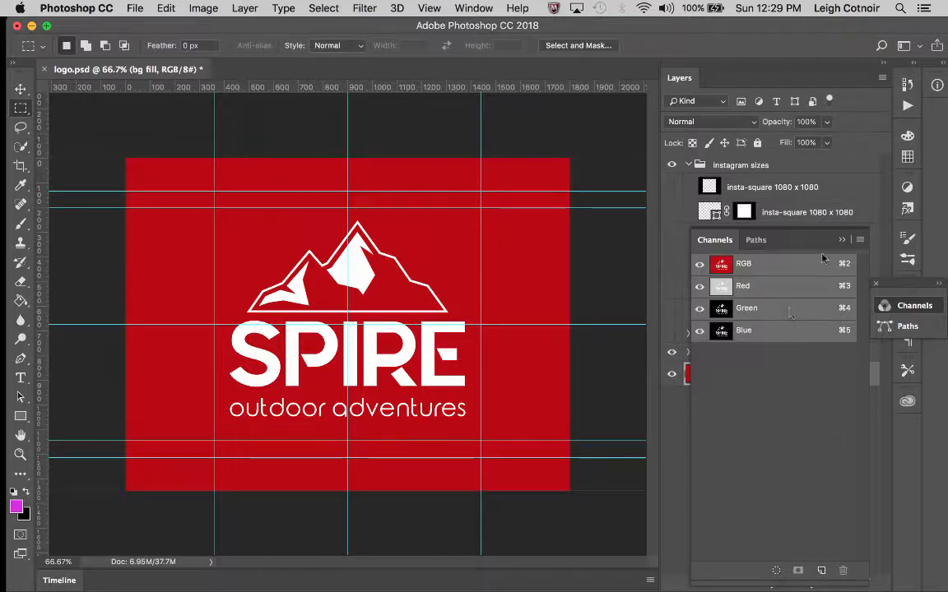
pyautogui.click(842, 240)
# Select the layer mask of the insta-square 1080 x 1080 shape layer and examine its mask channel in the Channels panel
pyautogui.click(744, 213)
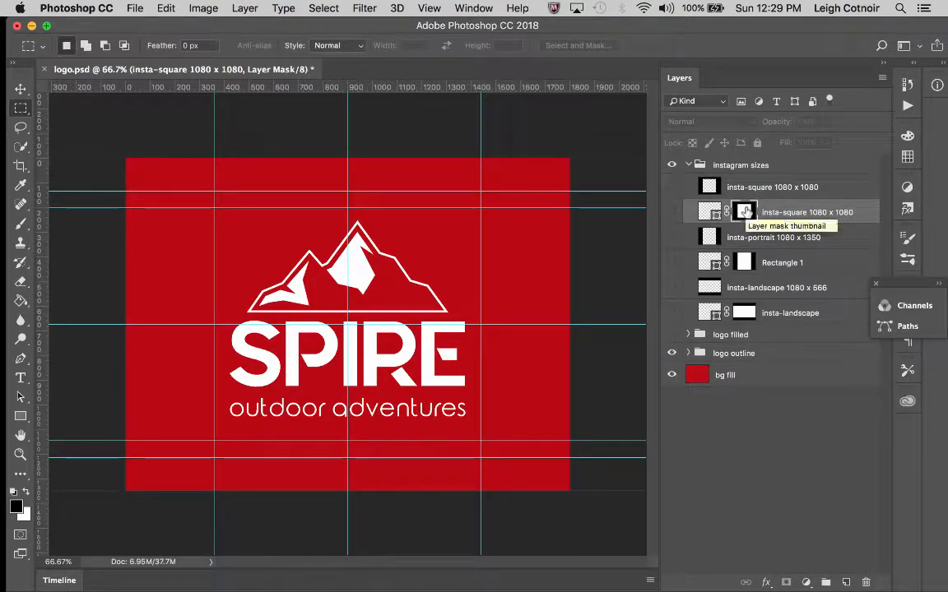
pyautogui.click(884, 306)
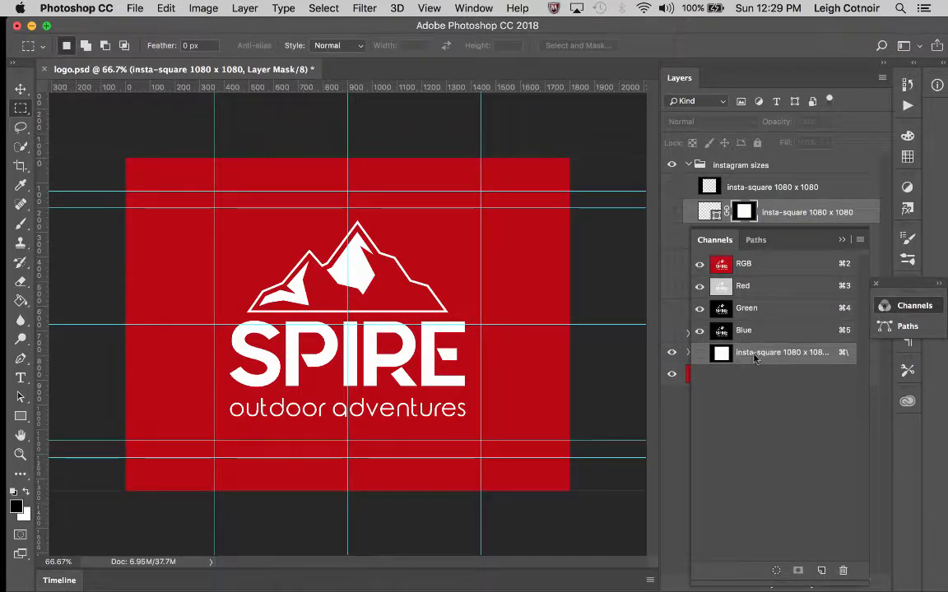
pyautogui.click(699, 354)
pyautogui.click(700, 355)
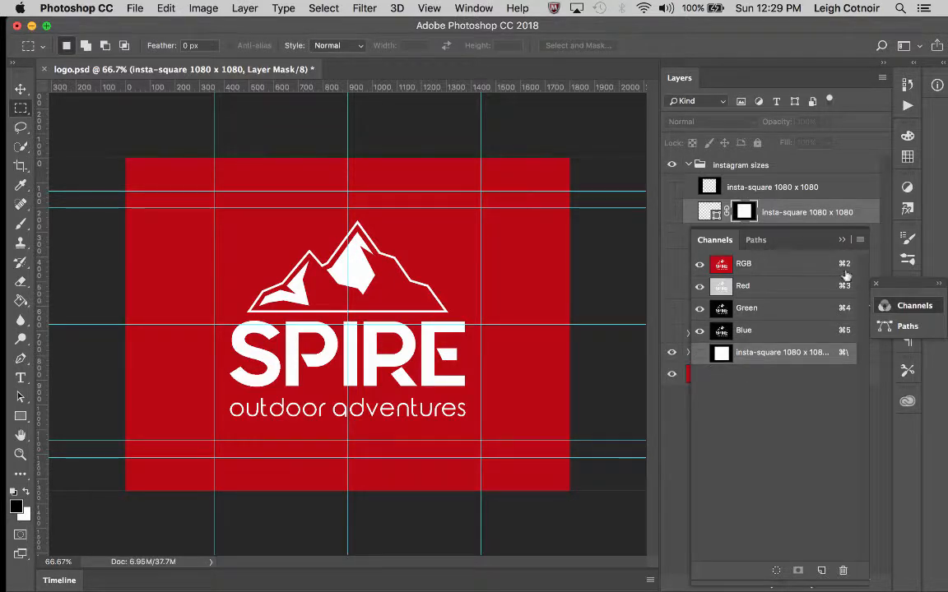
# Load the insta-square 1080 x 1080 Mask channel of logo.psd as a new selection
pyautogui.click(744, 212)
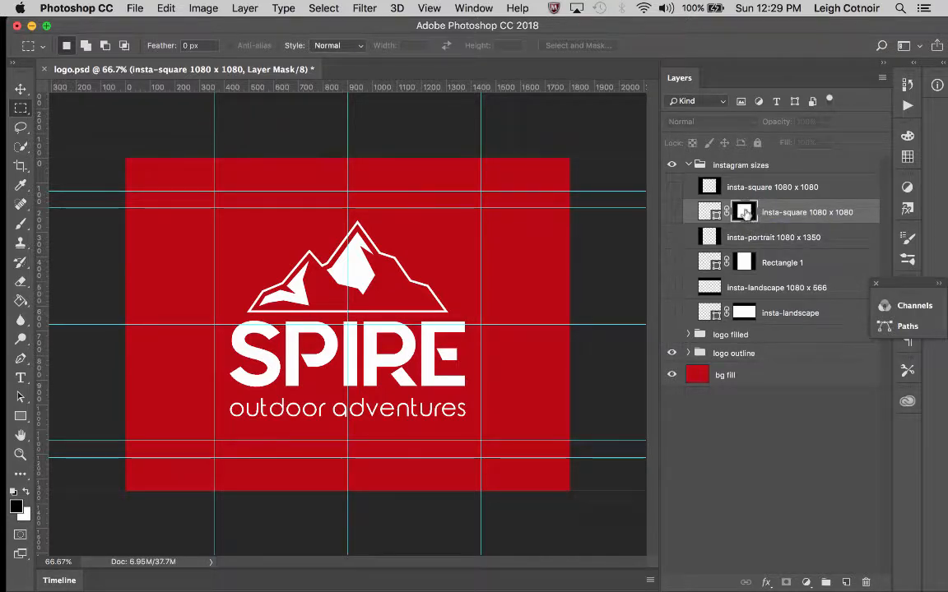
pyautogui.click(706, 215)
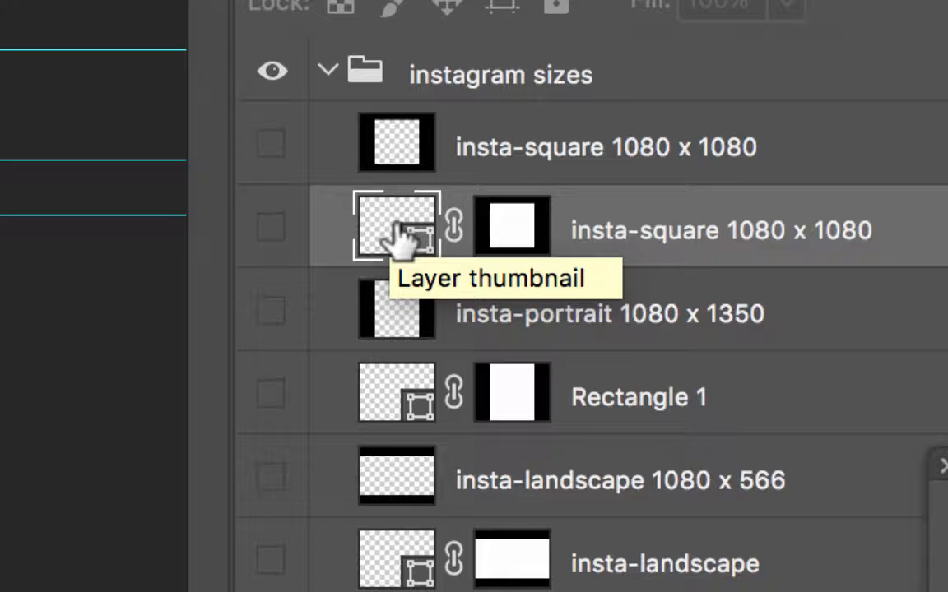
pyautogui.click(517, 238)
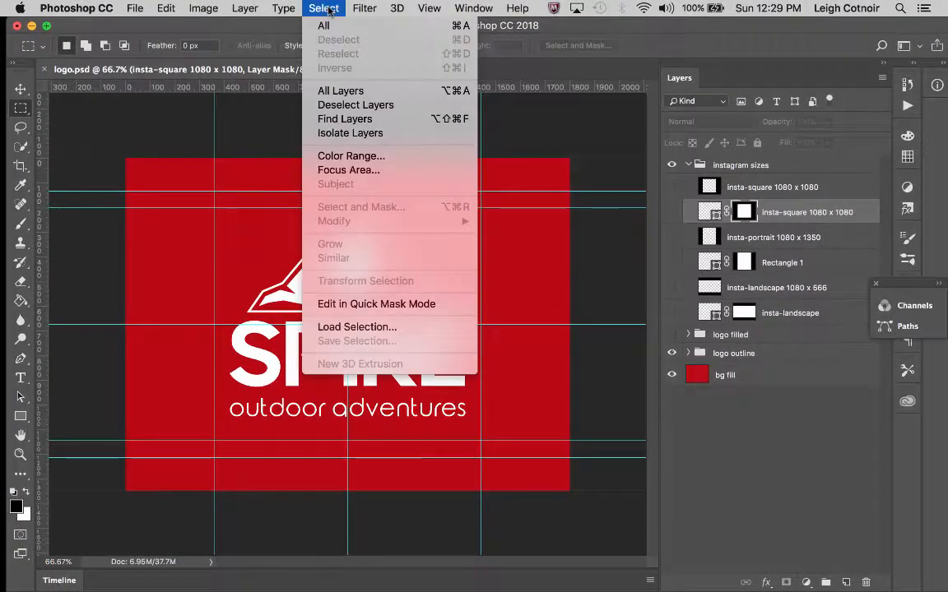
pyautogui.click(354, 327)
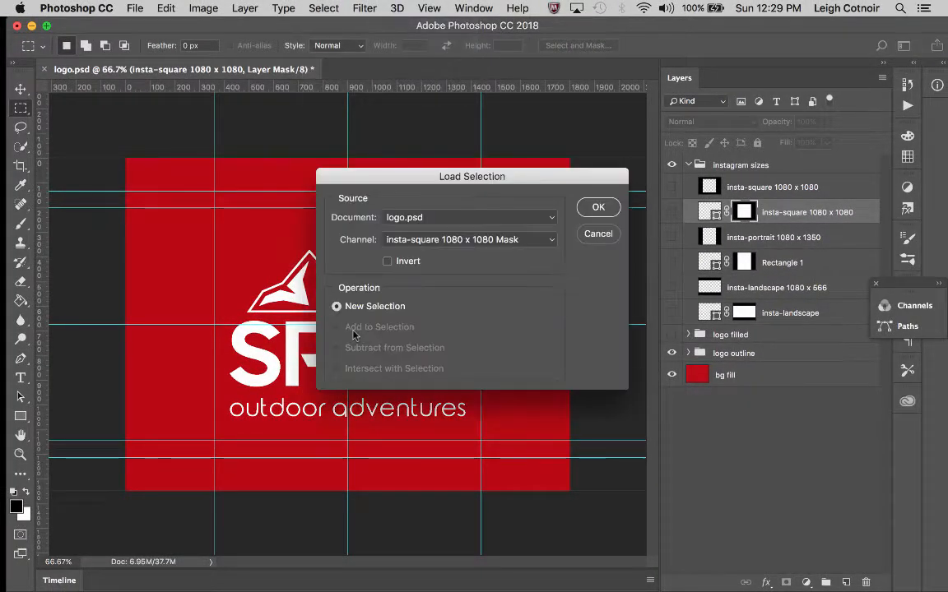
pyautogui.moveTo(500, 179); pyautogui.dragTo(458, 74)
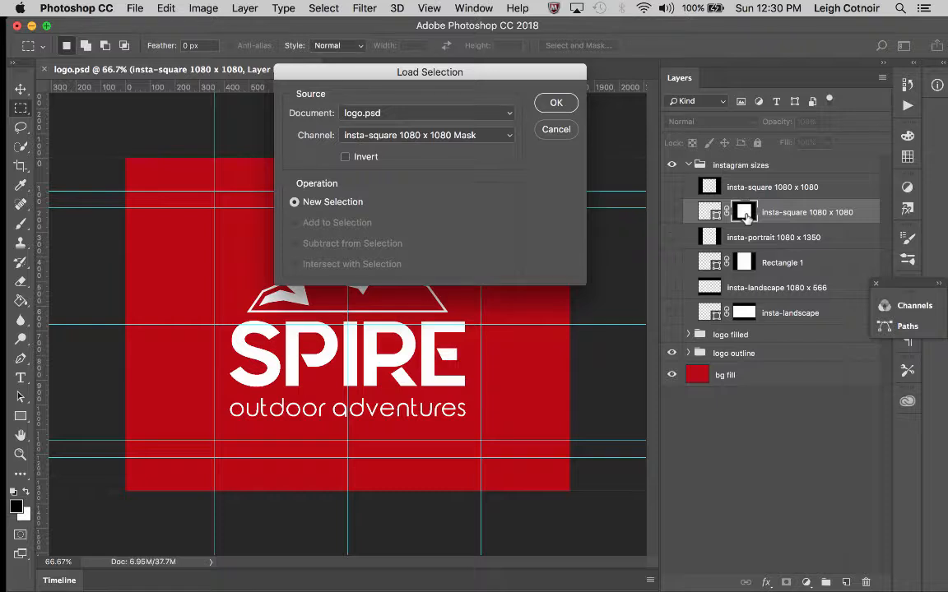
pyautogui.click(398, 136)
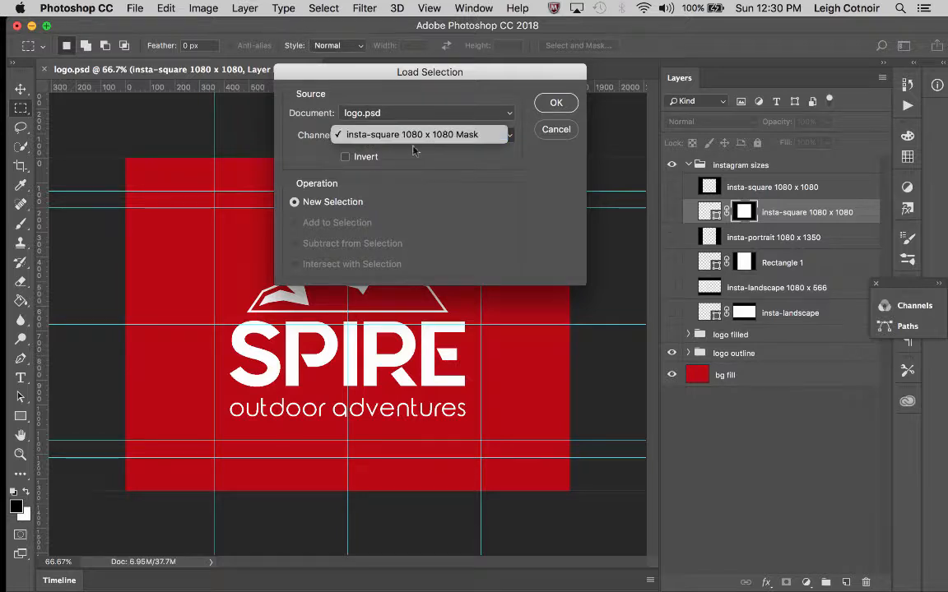
pyautogui.click(424, 153)
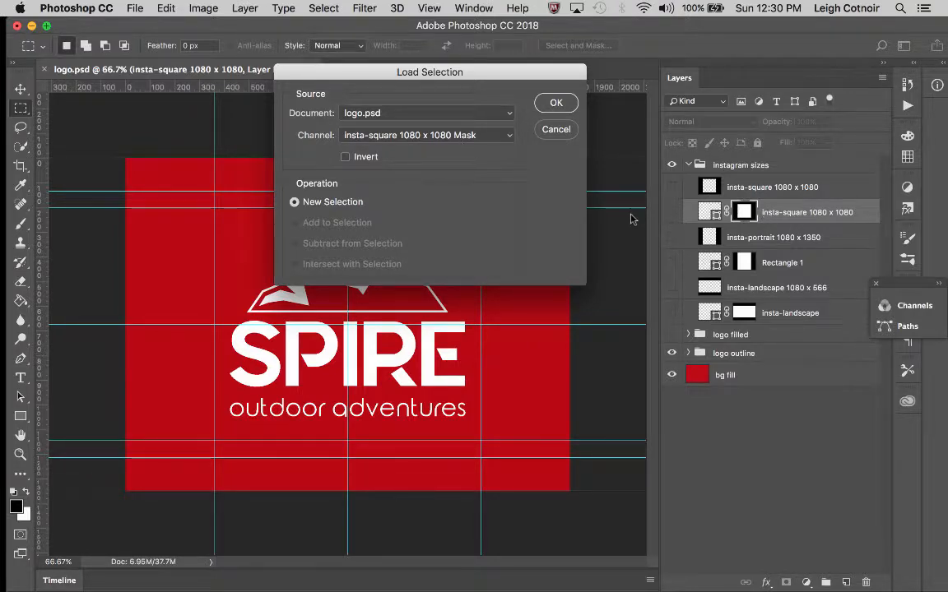
pyautogui.click(556, 102)
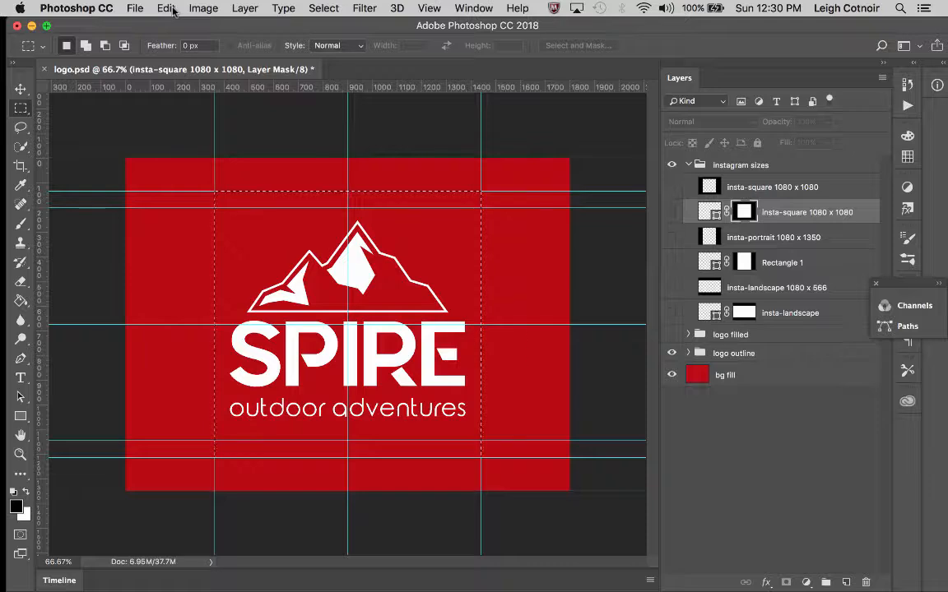
# Crop the canvas to the loaded square selection and open the Export As settings for the cropped logo
pyautogui.click(202, 8)
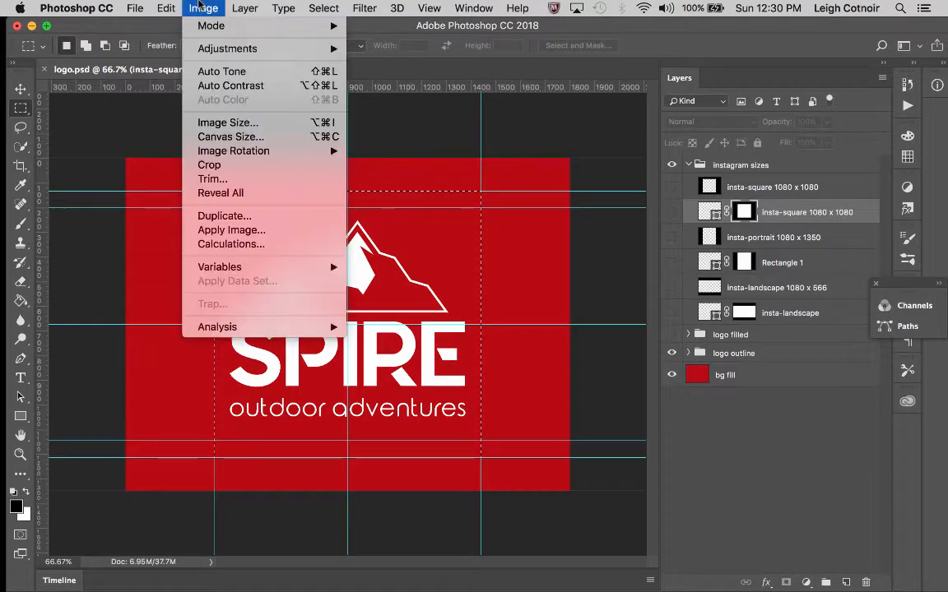
pyautogui.click(209, 165)
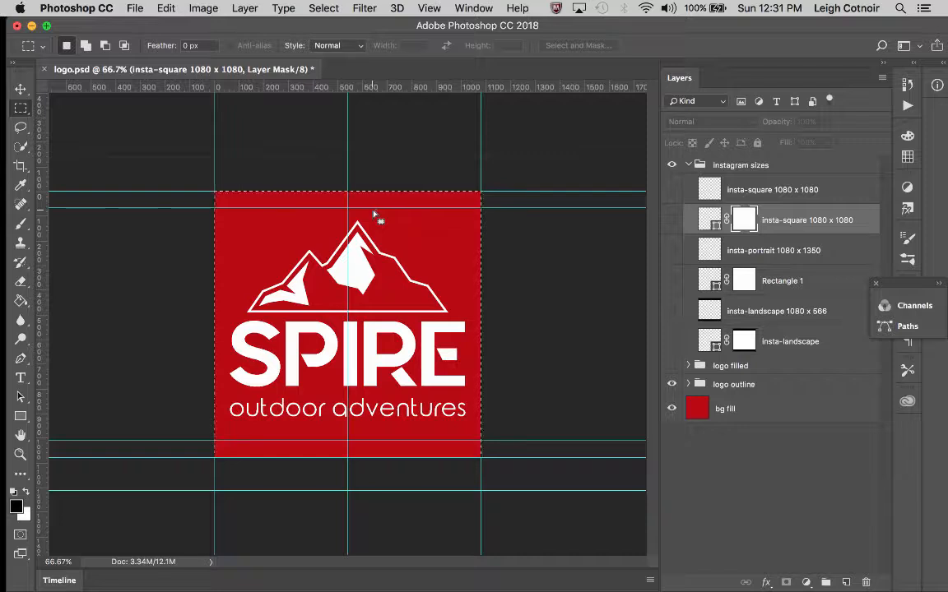
pyautogui.click(137, 10)
pyautogui.moveTo(161, 201)
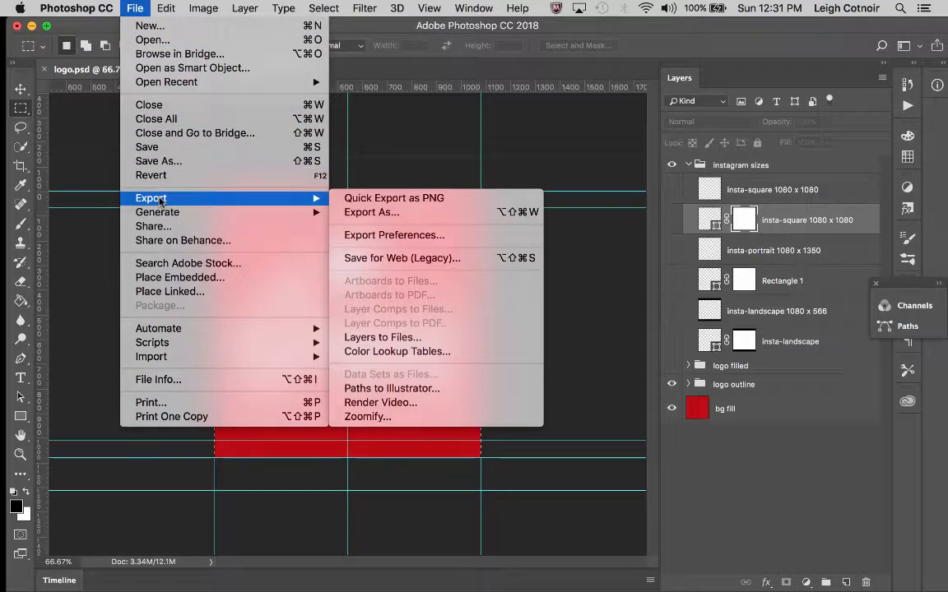
pyautogui.click(401, 212)
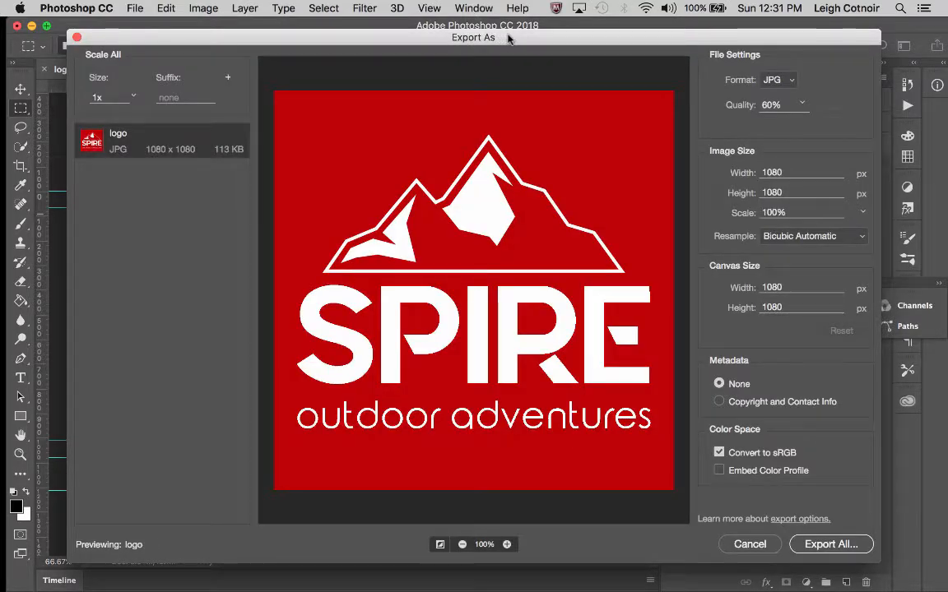
pyautogui.moveTo(499, 36); pyautogui.dragTo(482, 39)
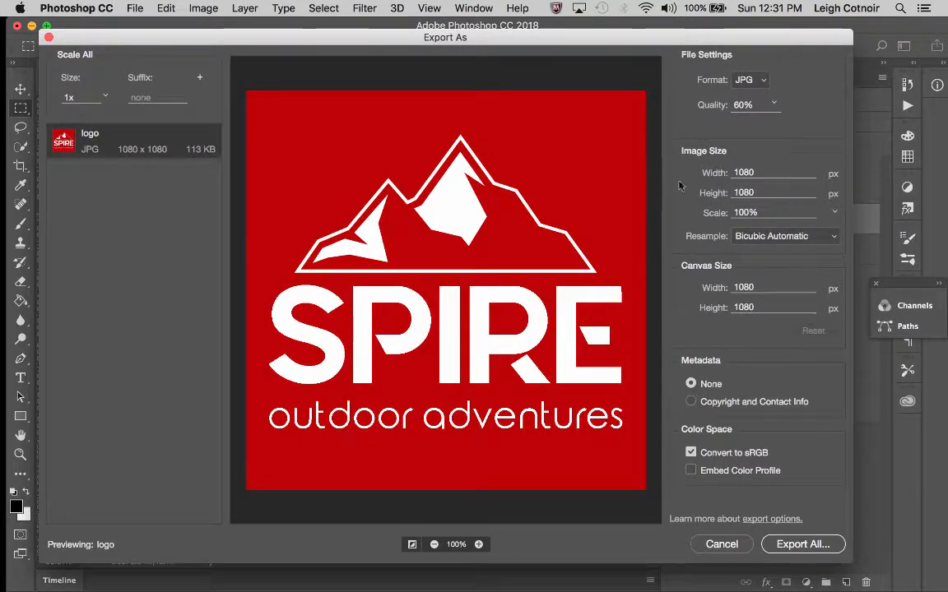
# Set the export format to PNG and try the export without transparency, leaving Transparency enabled
pyautogui.click(750, 80)
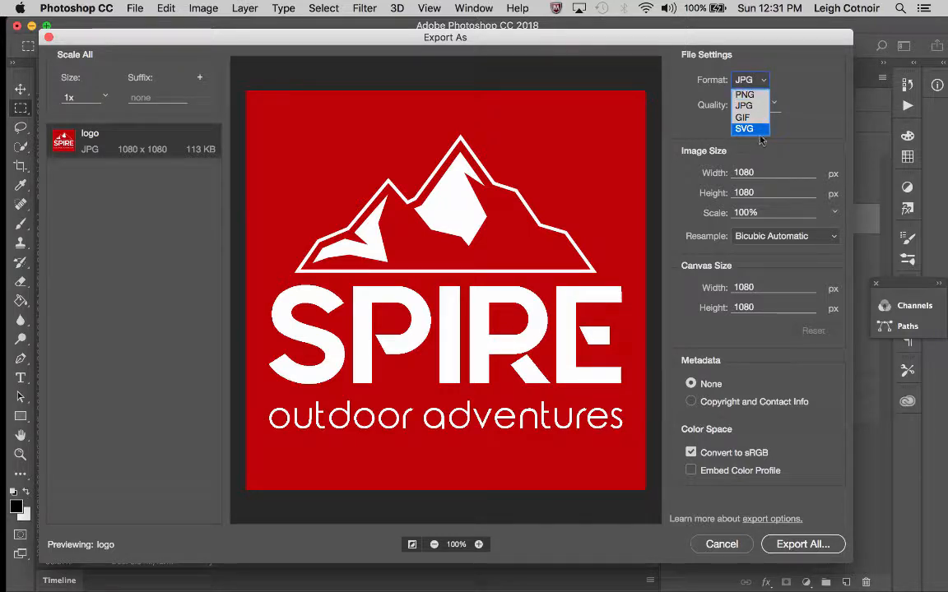
pyautogui.click(795, 103)
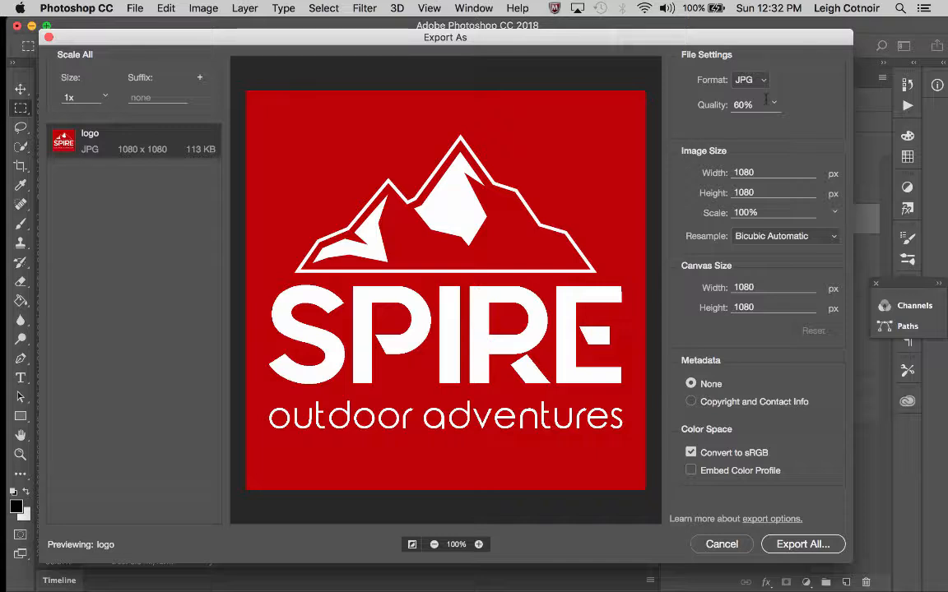
pyautogui.click(750, 80)
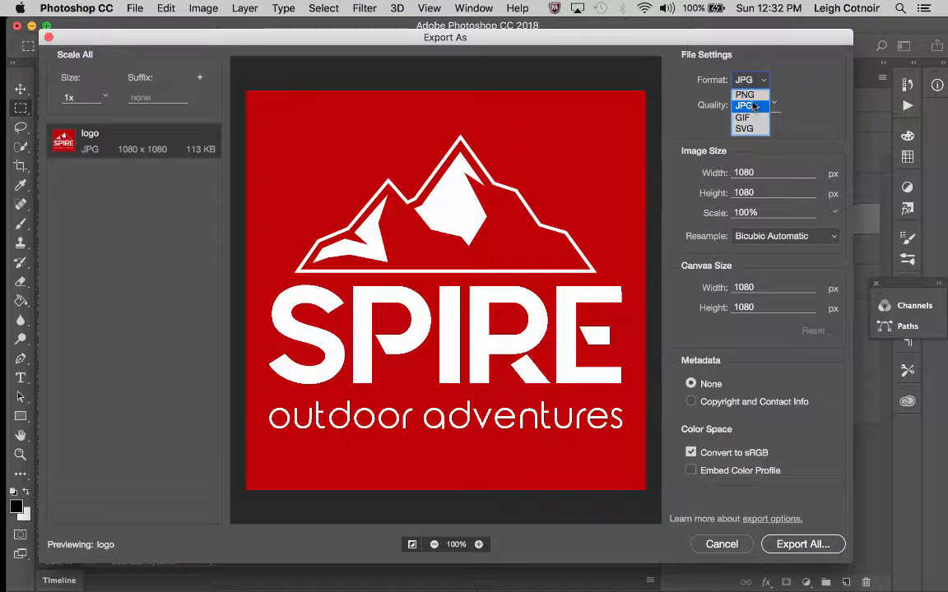
pyautogui.click(745, 95)
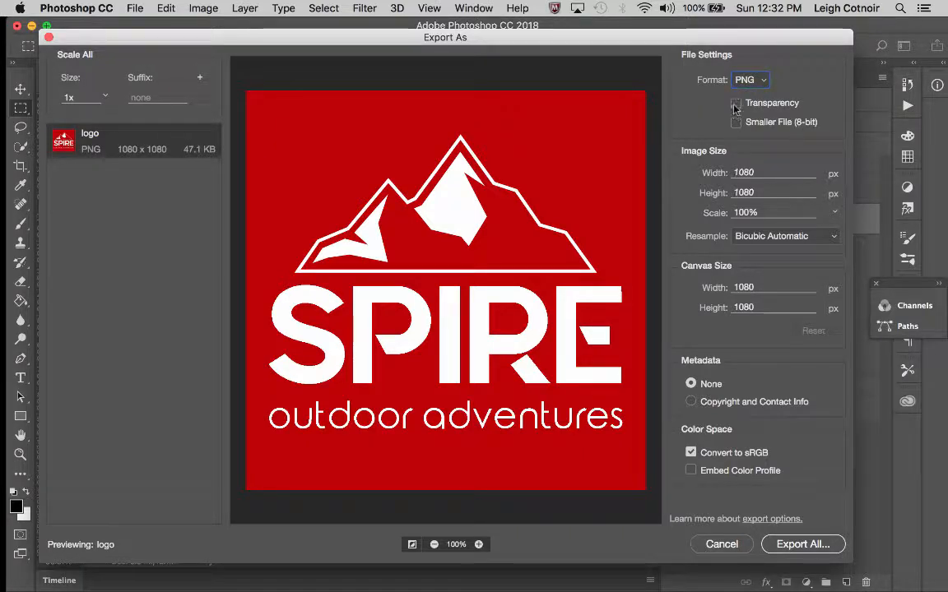
pyautogui.click(736, 104)
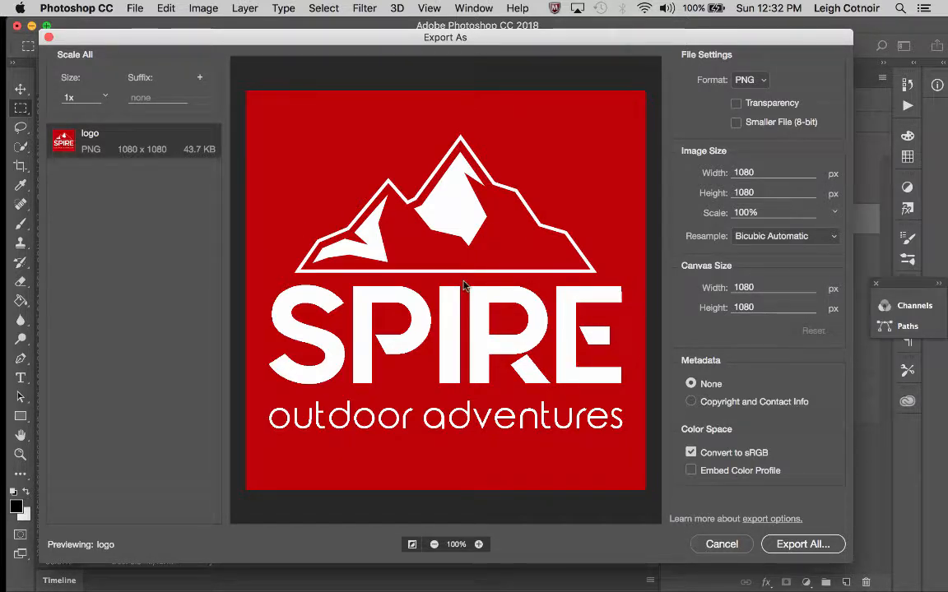
pyautogui.click(740, 105)
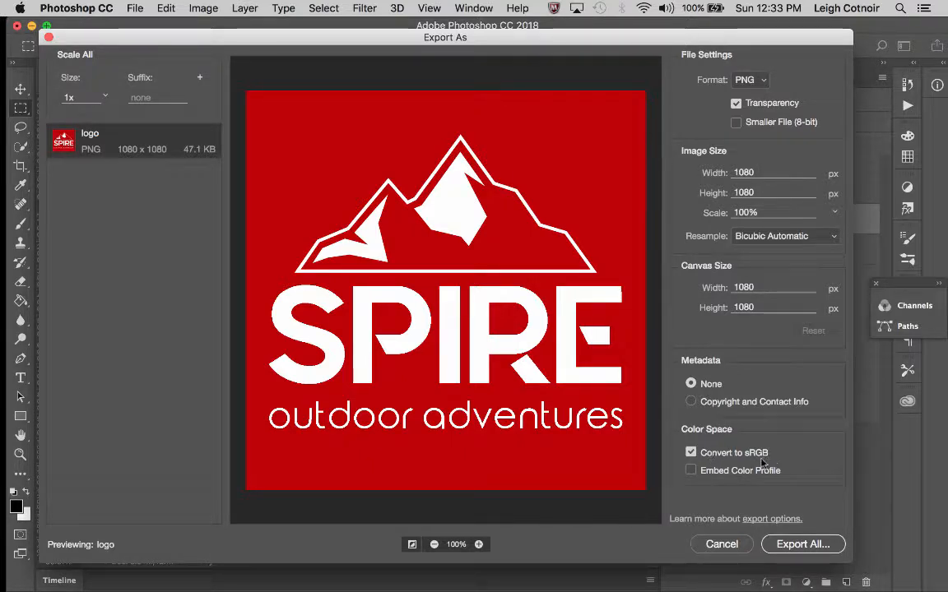
# Start exporting the logo and create a new folder named output files inside MAT-210 Project-2 as its destination
pyautogui.click(804, 544)
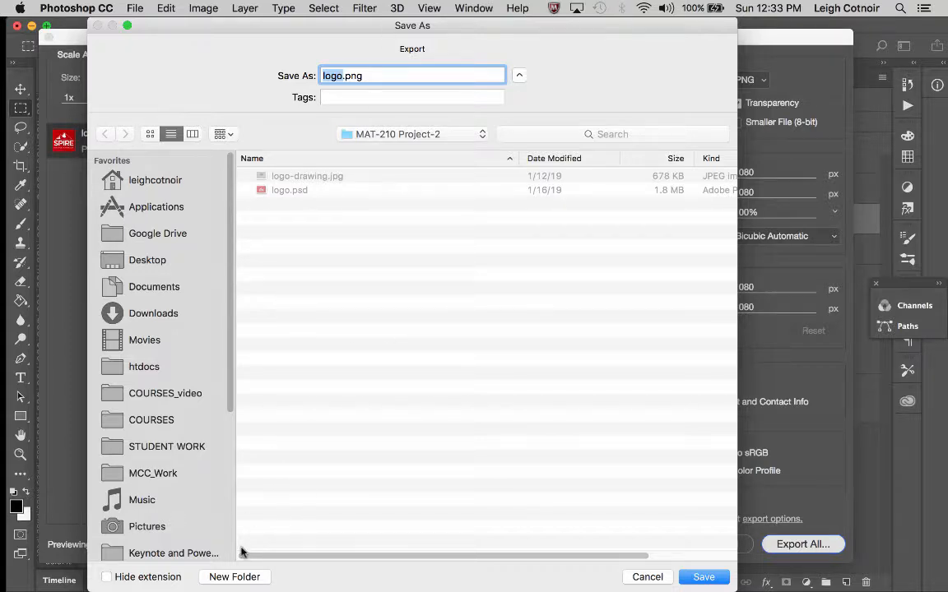
pyautogui.click(238, 576)
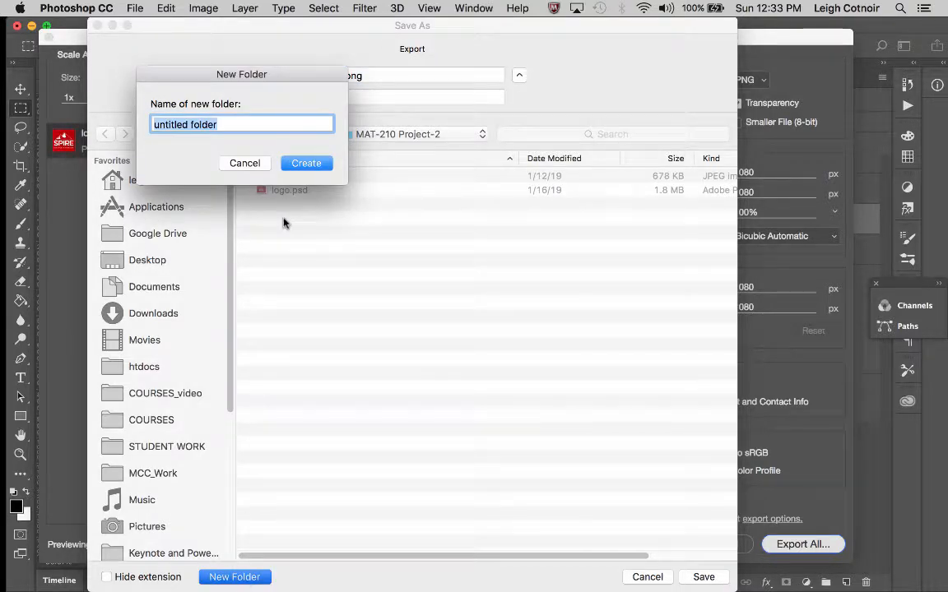
pyautogui.write('output files')
pyautogui.click(304, 163)
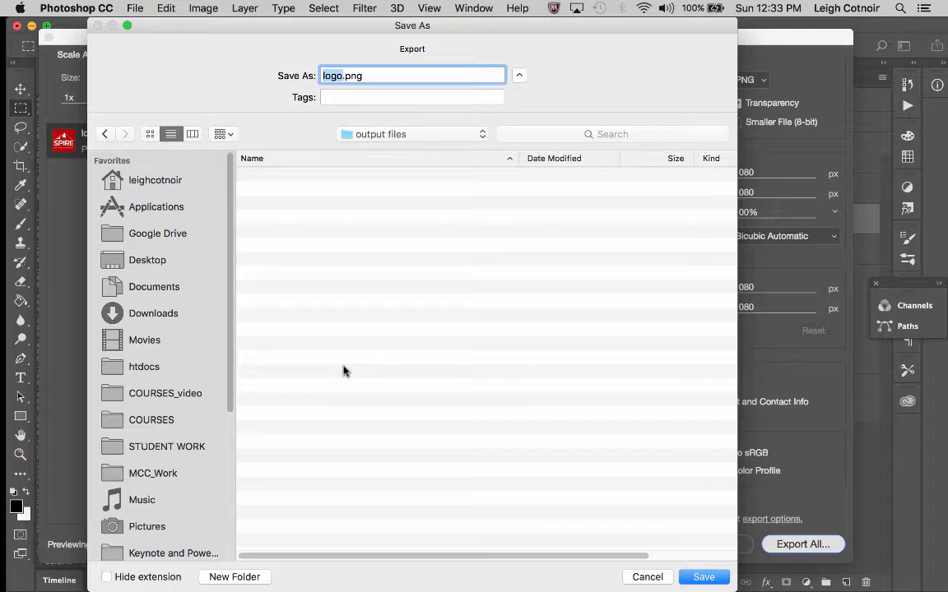
# Prefix the file name logo.png with the author's last name and a hyphen, and save the PNG in the output files folder
pyautogui.click(323, 76)
pyautogui.write('lastname-')
pyautogui.doubleClick(328, 73)
pyautogui.write('cotnoir')
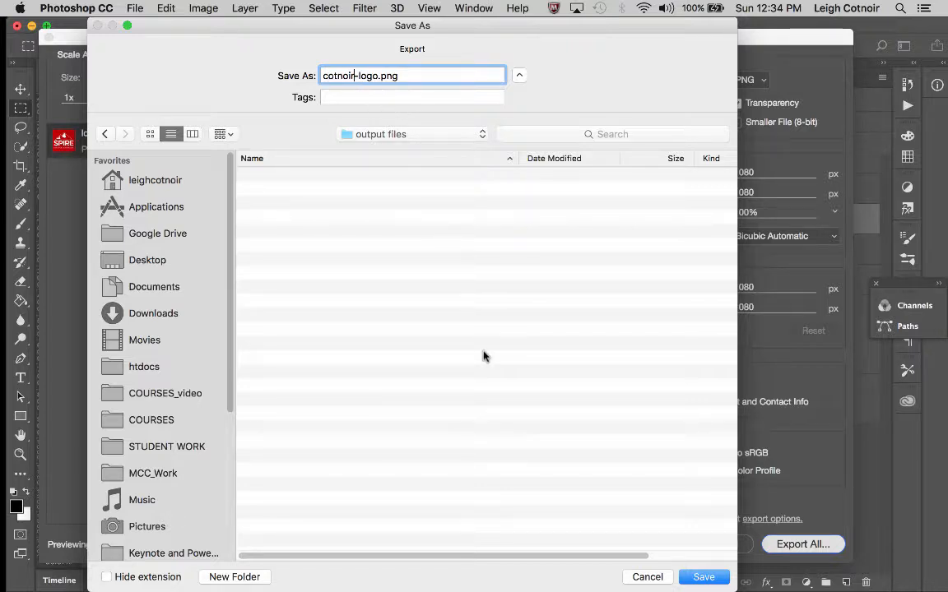
pyautogui.click(703, 577)
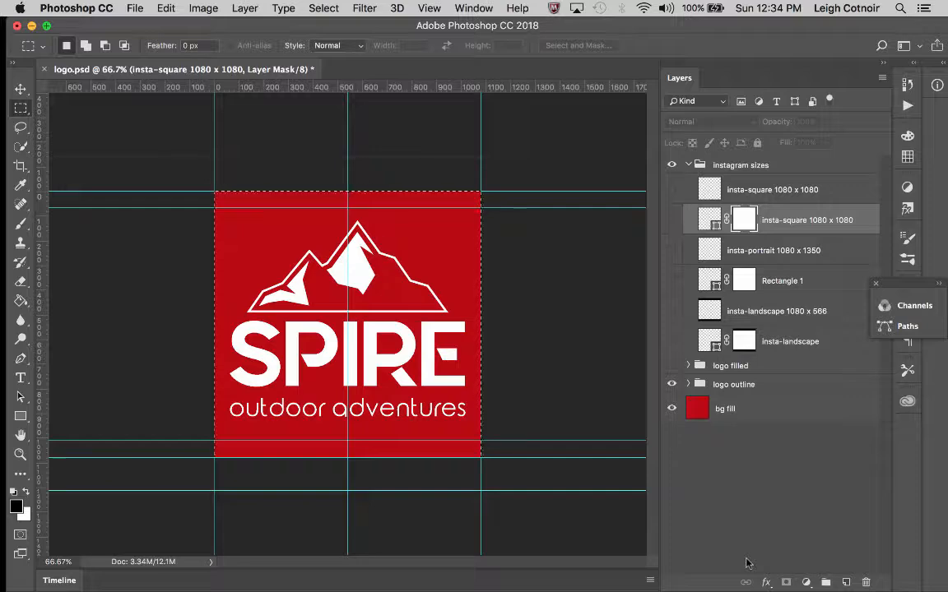
# Switch to Finder, preview the exported logo PNG in the output files folder, and return to Photoshop
pyautogui.moveTo(4, 194)
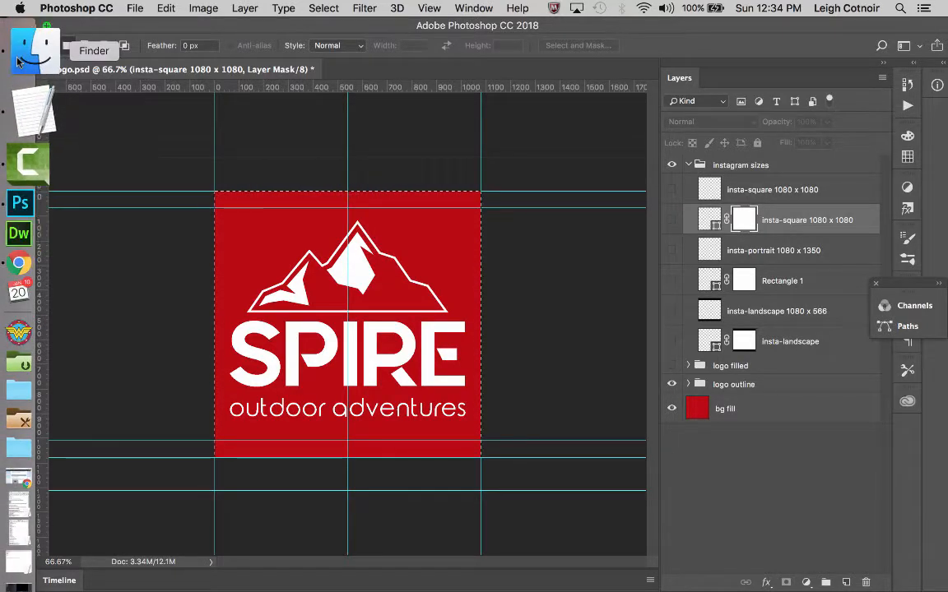
pyautogui.click(16, 43)
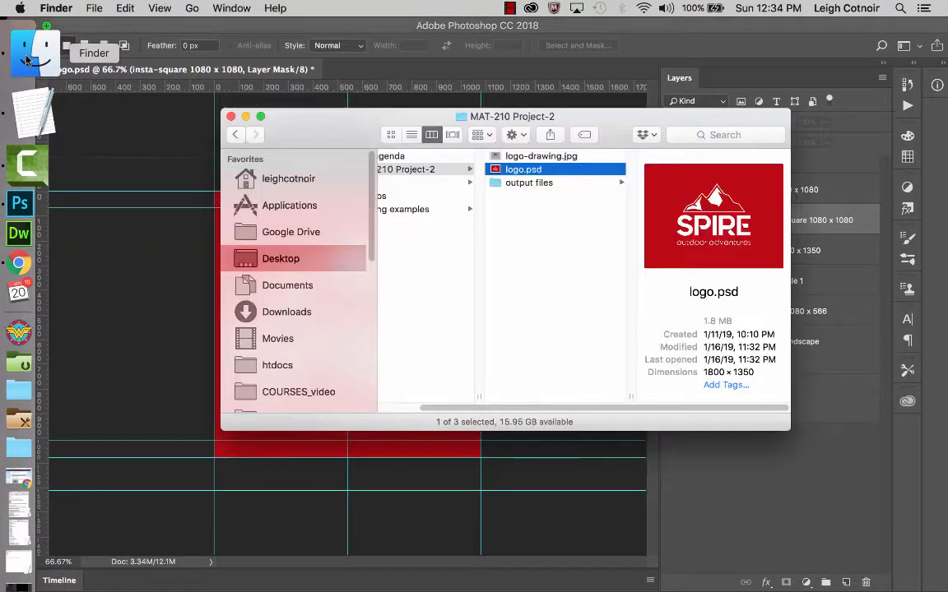
pyautogui.click(529, 183)
pyautogui.click(684, 156)
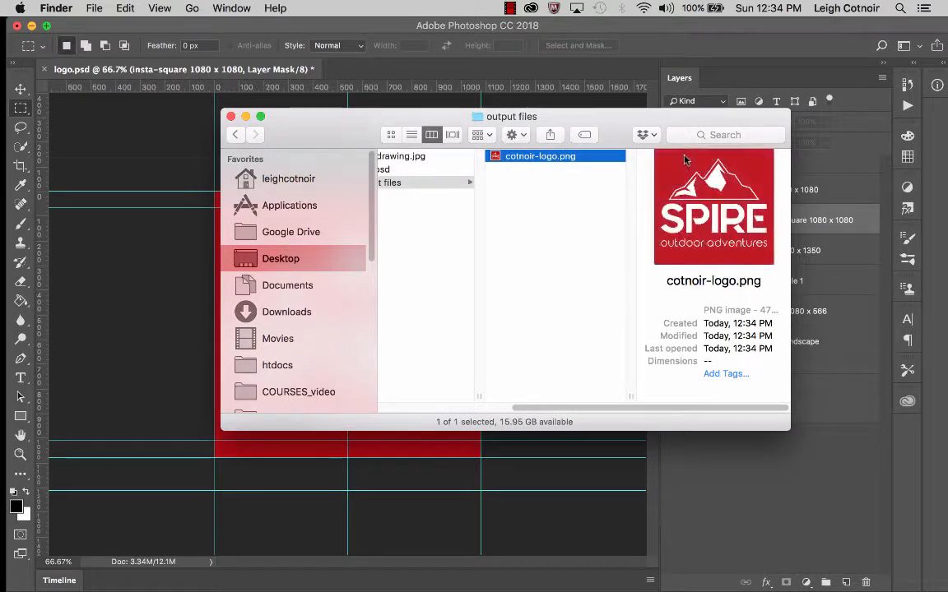
pyautogui.press('space')
pyautogui.press('space')
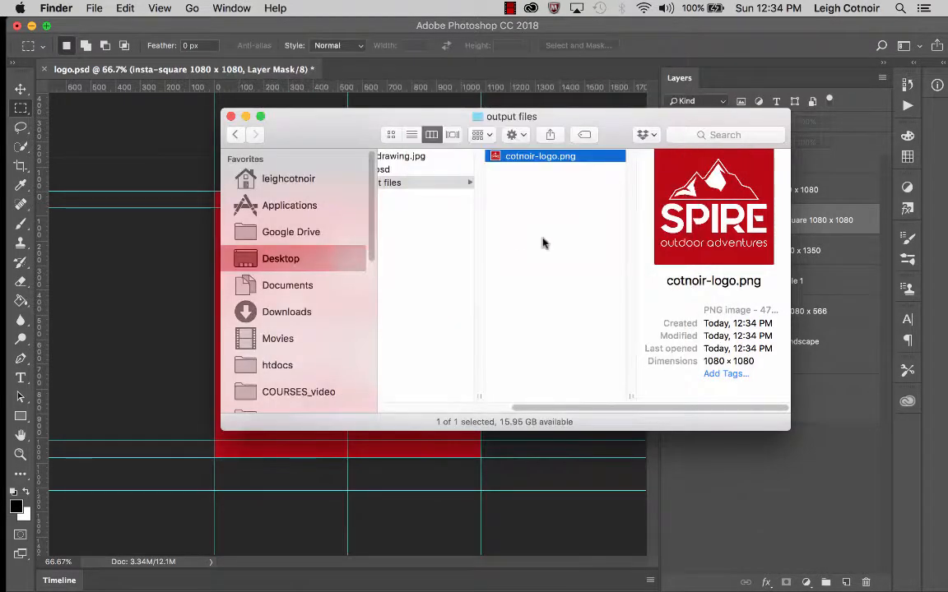
pyautogui.click(155, 166)
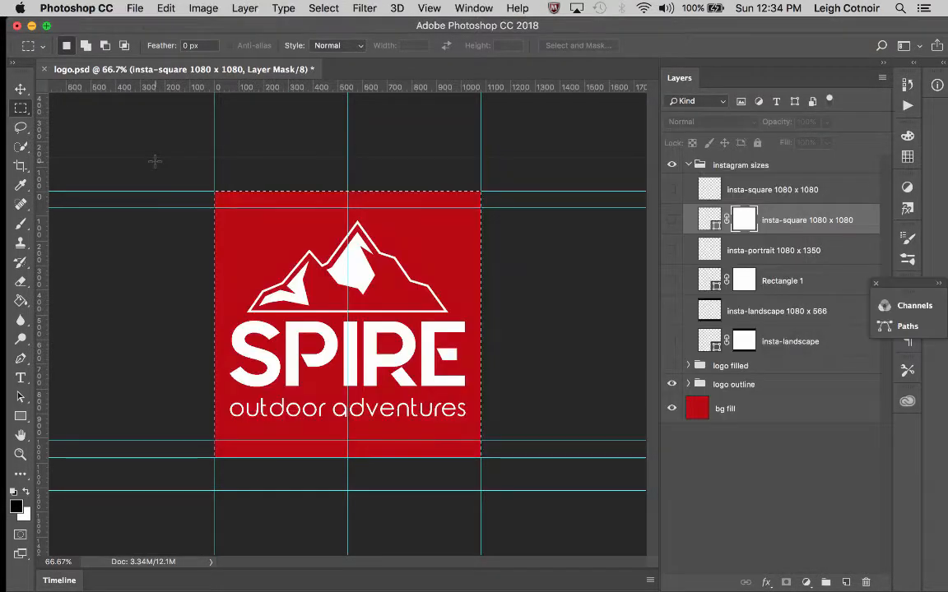
# Reopen the Export As settings, try the PNG format, and try JPG with the quality lowered to 41%
pyautogui.click(135, 8)
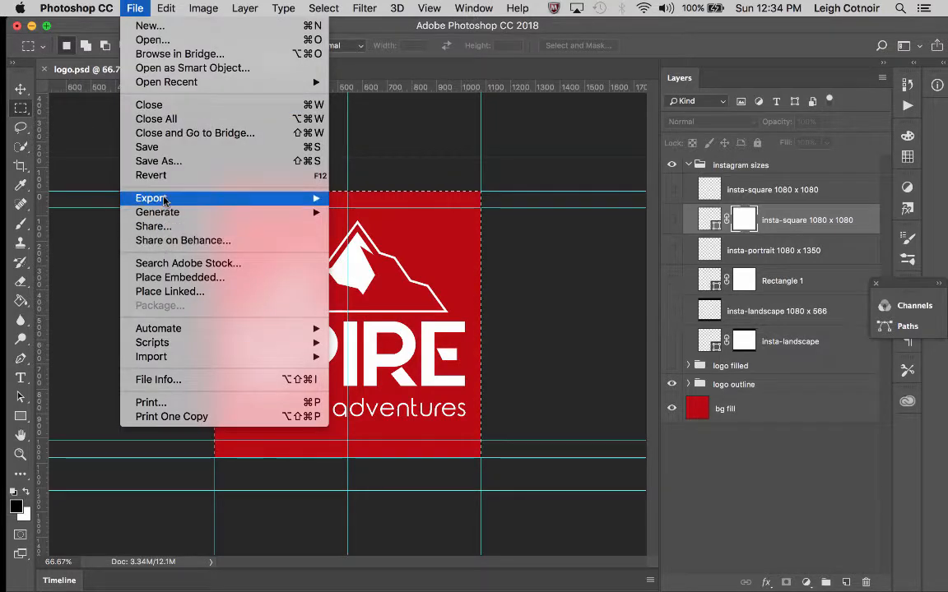
pyautogui.moveTo(164, 199)
pyautogui.click(376, 211)
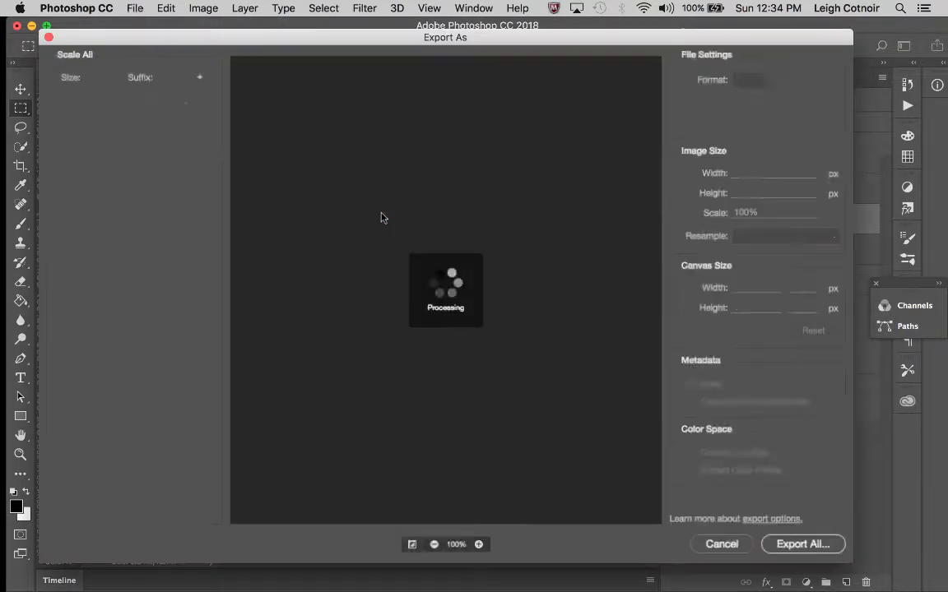
pyautogui.click(749, 80)
pyautogui.click(750, 97)
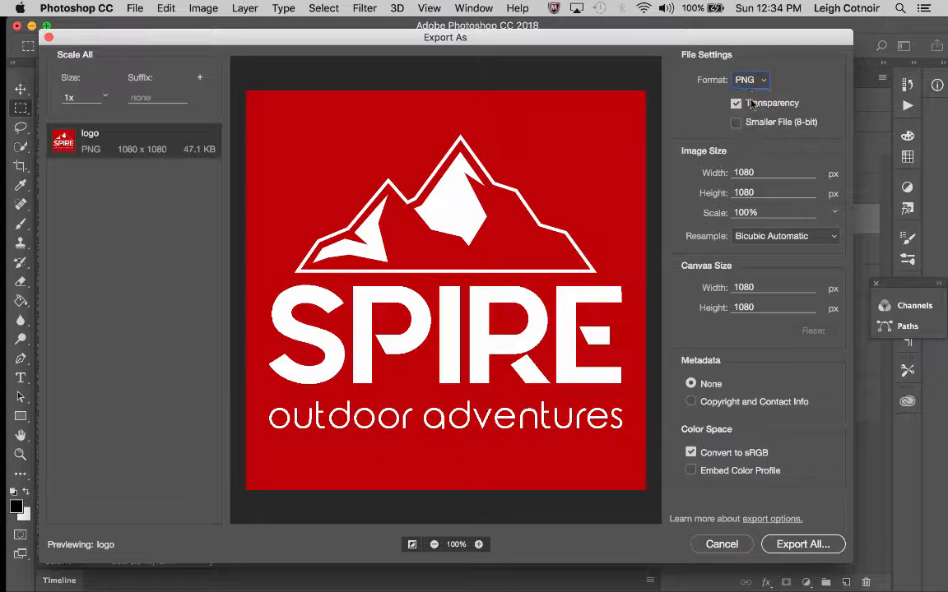
pyautogui.click(749, 79)
pyautogui.click(751, 105)
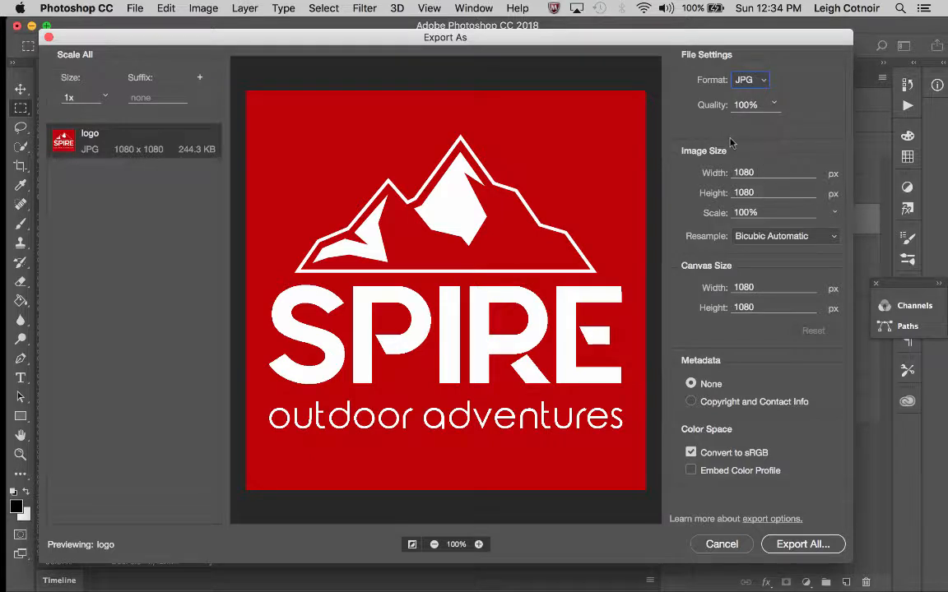
pyautogui.click(773, 105)
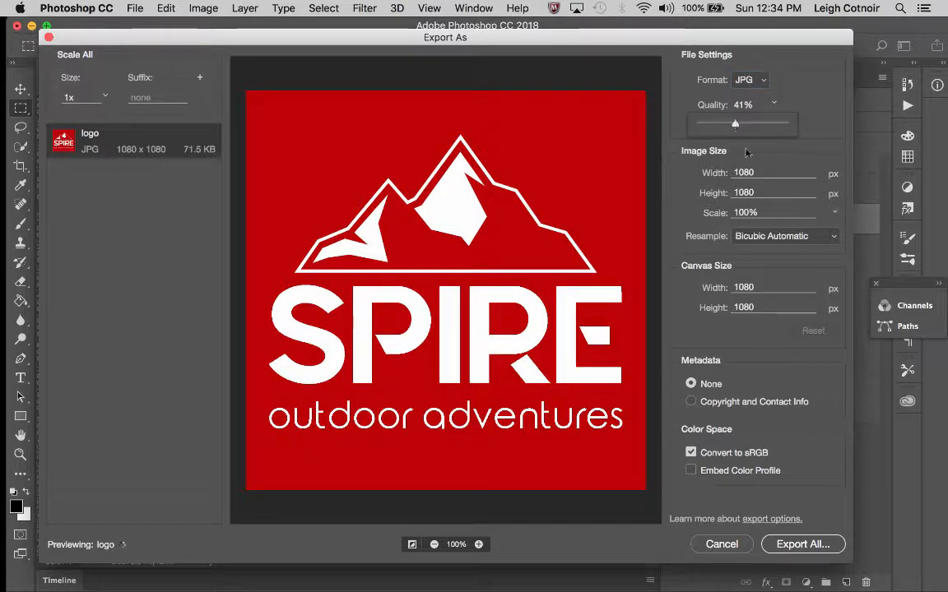
pyautogui.click(798, 82)
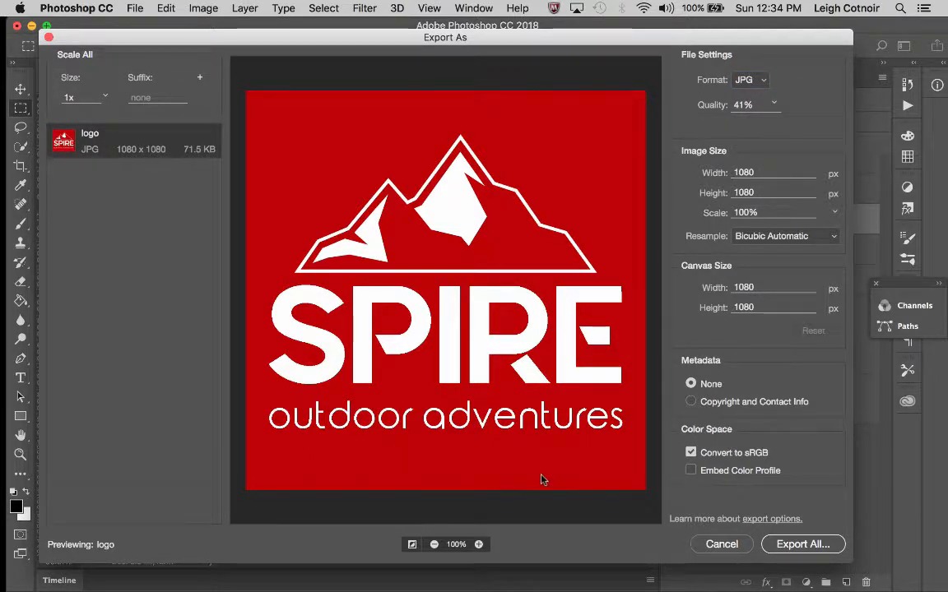
# Compare the JPG preview at 400% magnification with quality set to 75% and 100%, and cancel the export
pyautogui.click(479, 545)
pyautogui.click(478, 545)
pyautogui.click(478, 545)
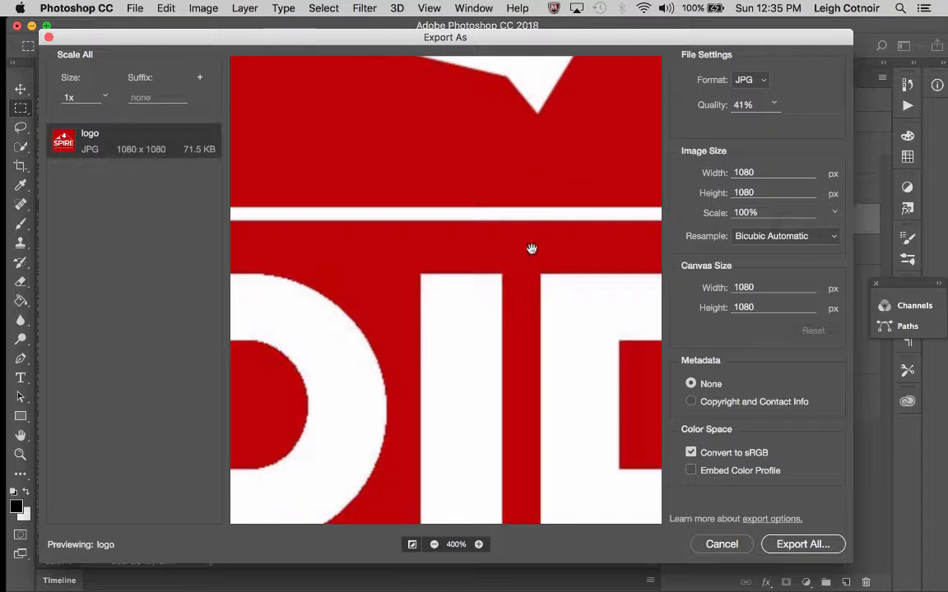
pyautogui.moveTo(745, 105); pyautogui.dragTo(676, 109)
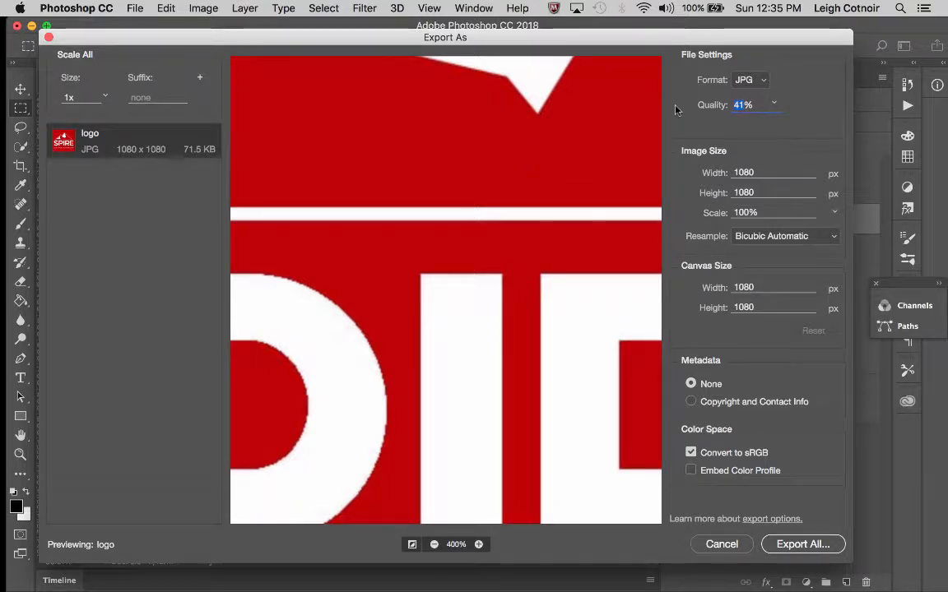
pyautogui.write('7')
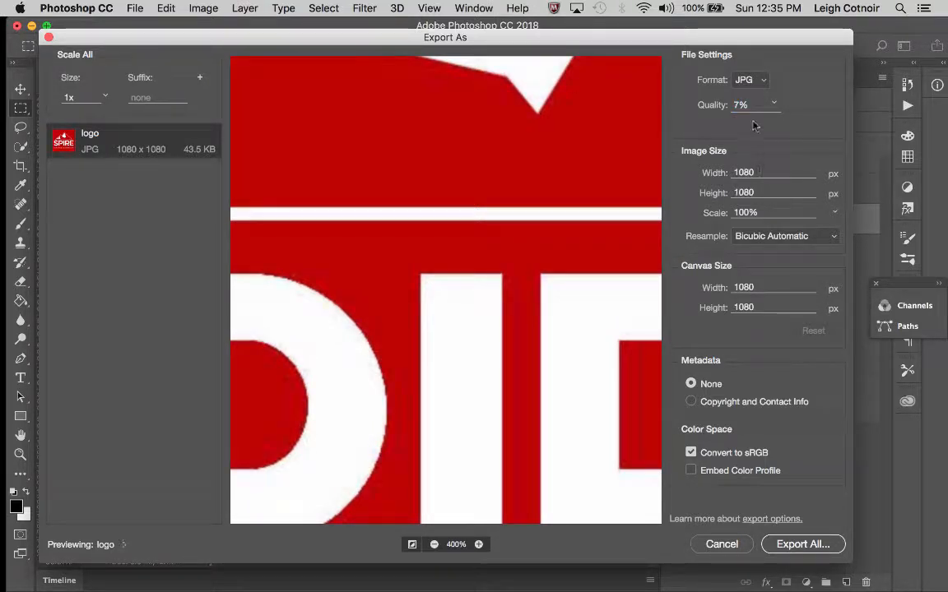
pyautogui.write('5')
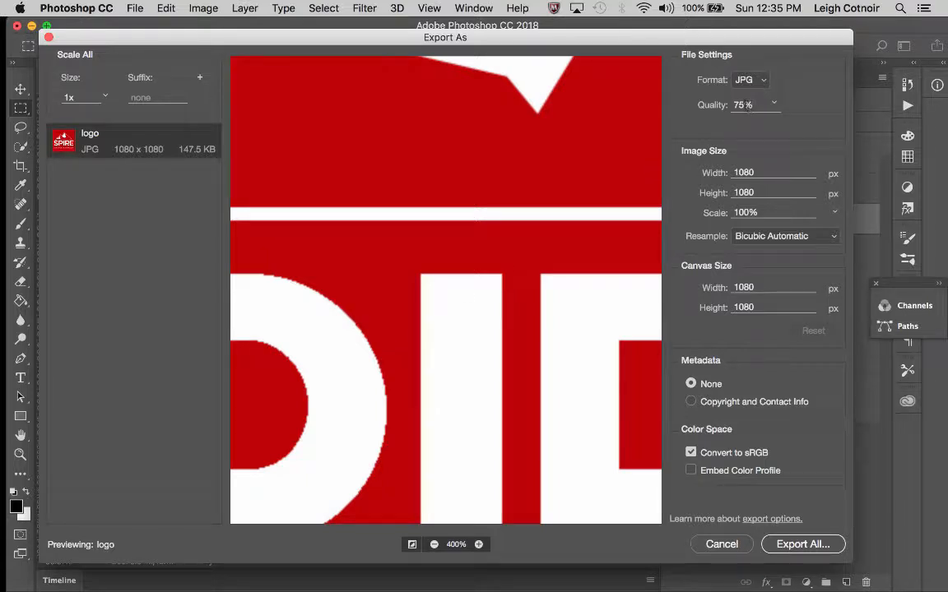
pyautogui.moveTo(746, 105); pyautogui.dragTo(672, 110)
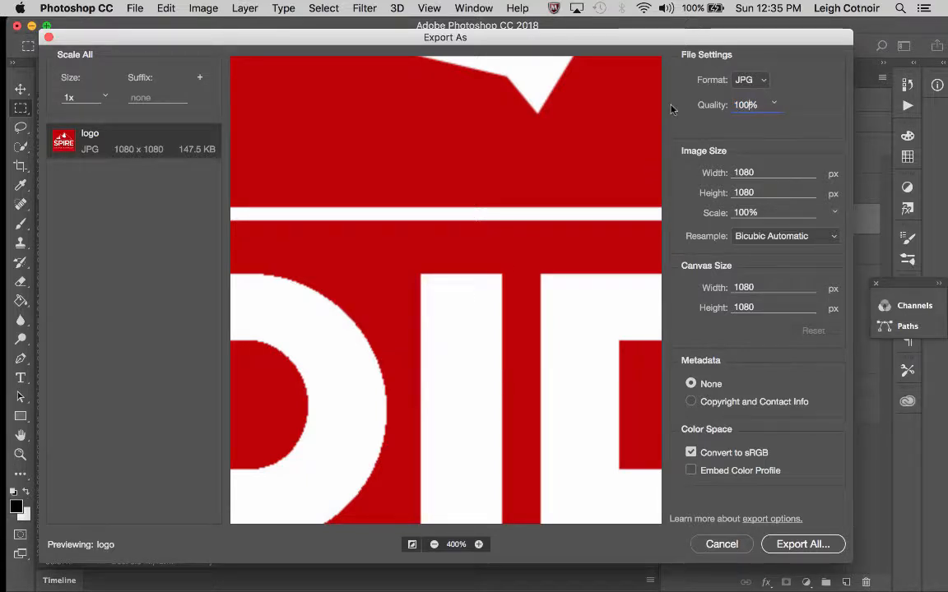
pyautogui.press('Tab')
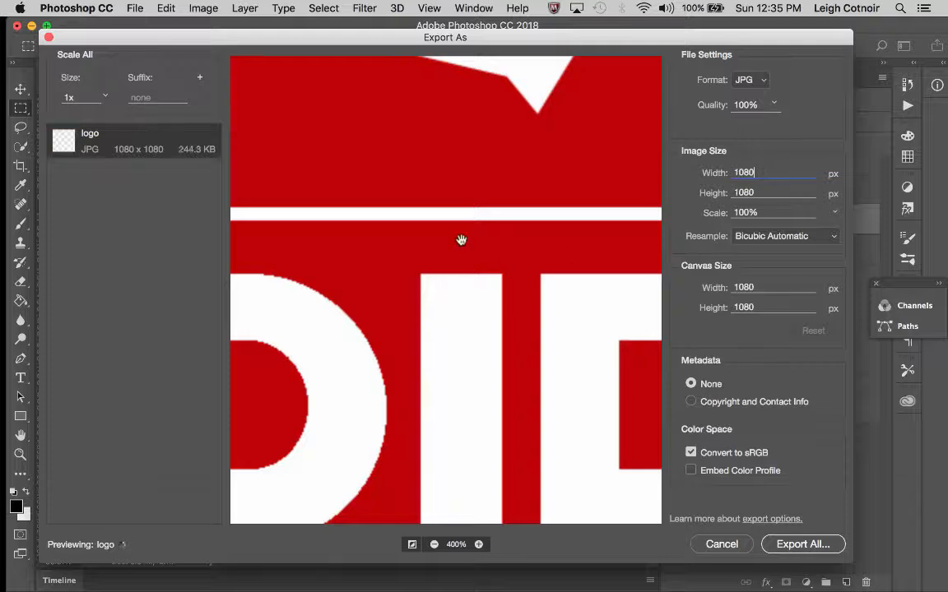
pyautogui.scroll(6, 460, 230)
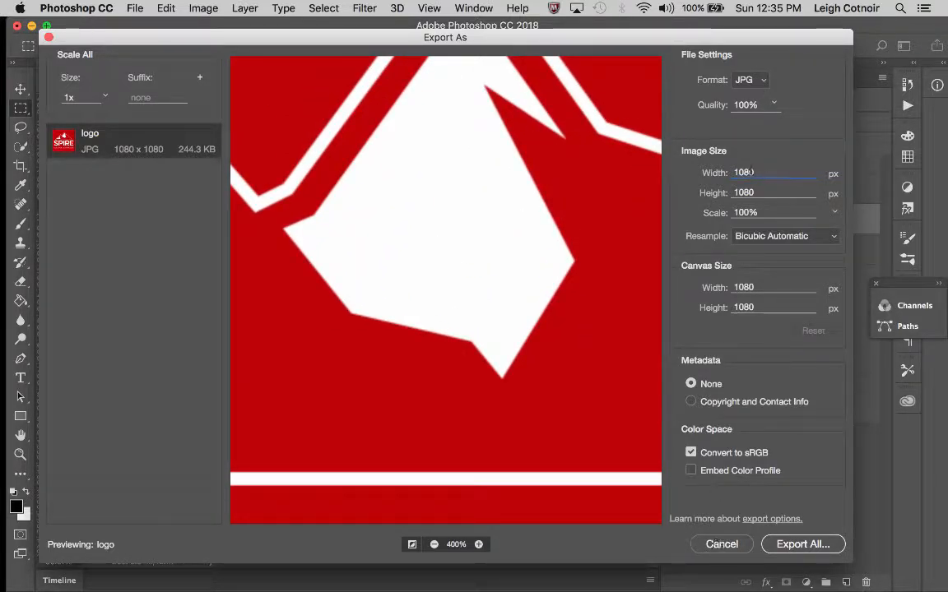
pyautogui.click(724, 550)
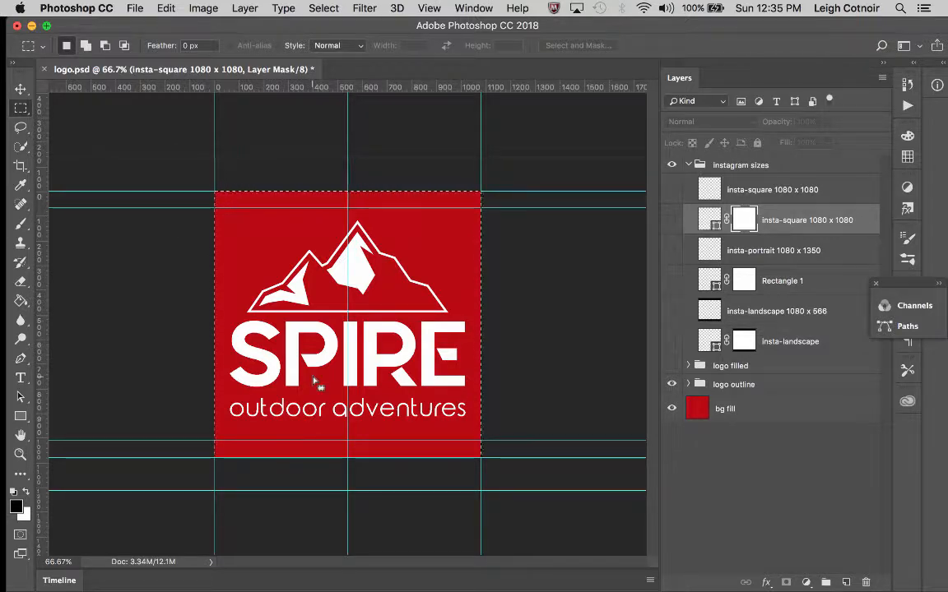
# Step the document history back to before the square crop, and clear both the selection and the active layer
pyautogui.click(908, 86)
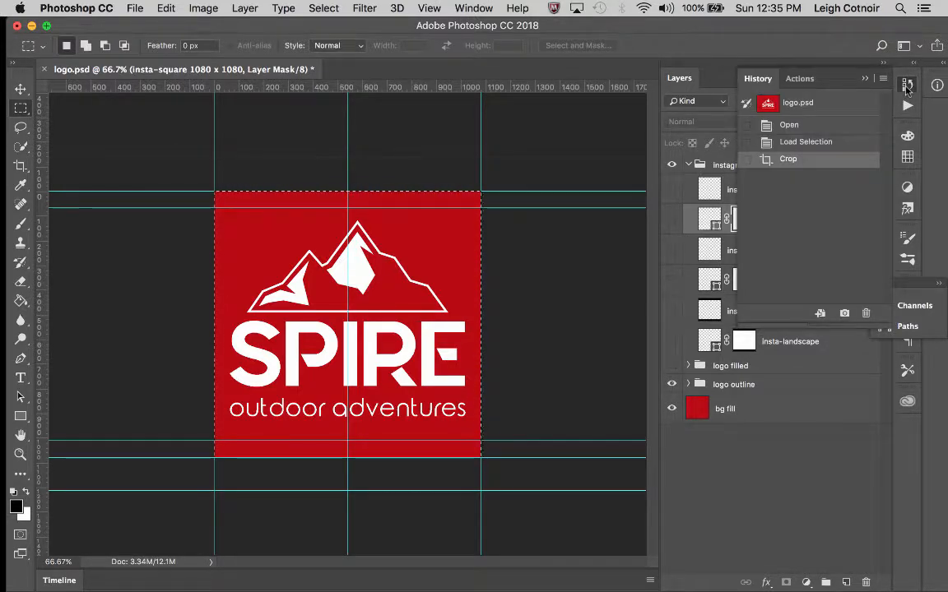
pyautogui.click(800, 144)
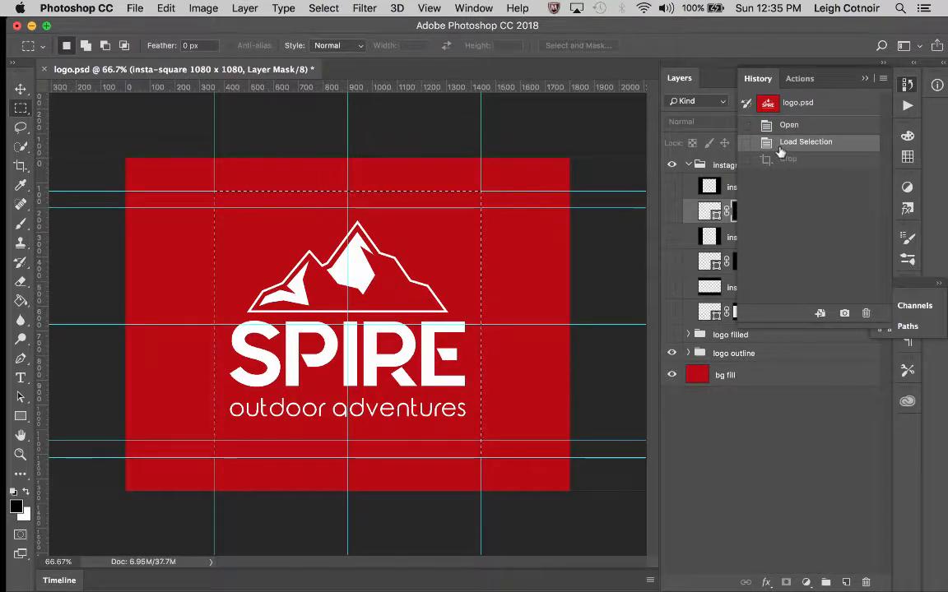
pyautogui.click(789, 124)
pyautogui.click(795, 143)
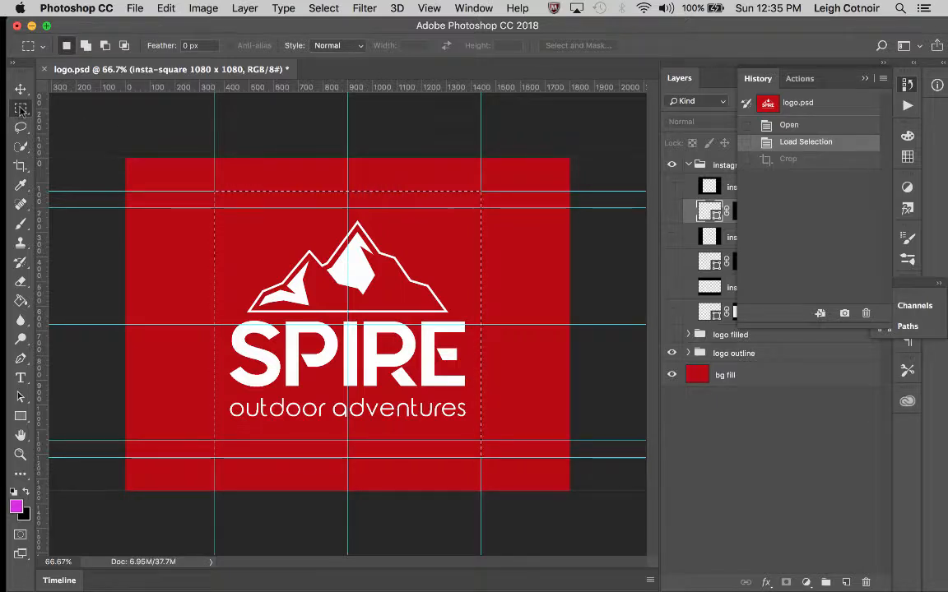
pyautogui.click(138, 133)
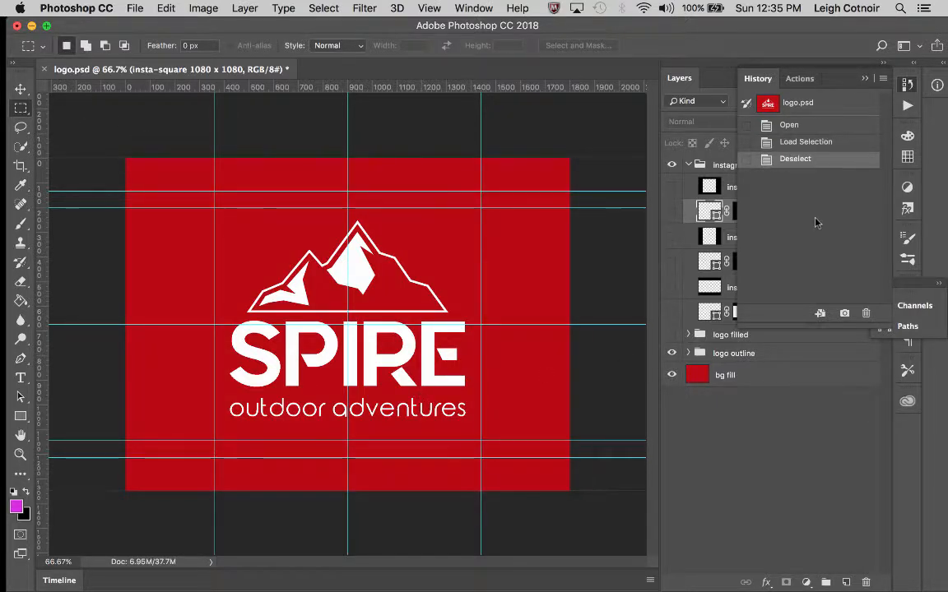
pyautogui.click(782, 550)
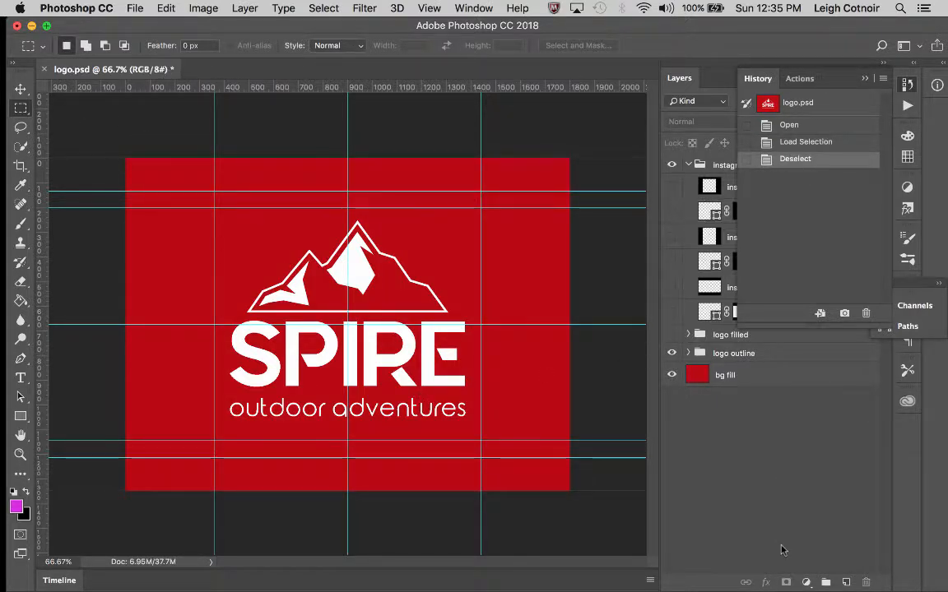
pyautogui.click(865, 79)
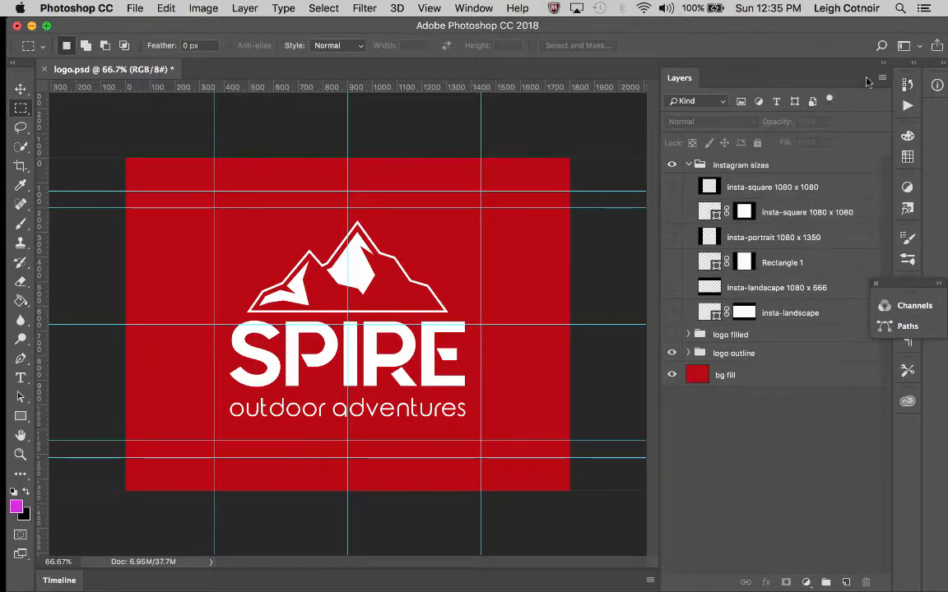
pyautogui.click(745, 264)
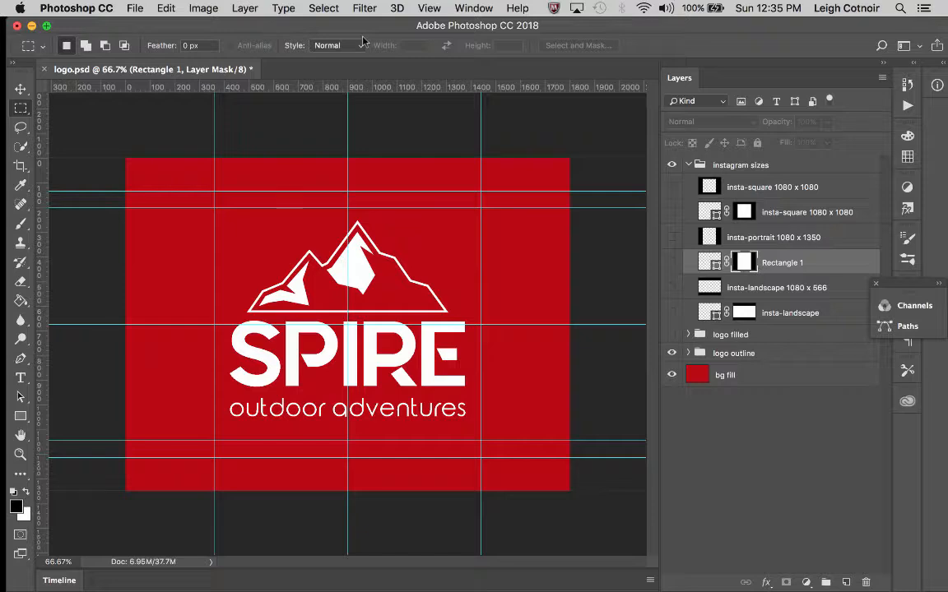
pyautogui.click(323, 8)
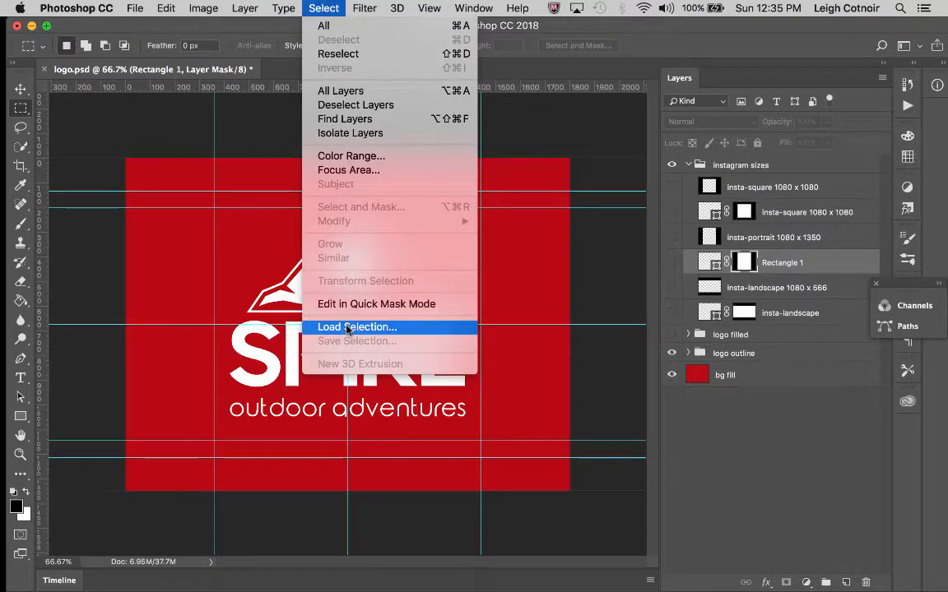
pyautogui.click(347, 328)
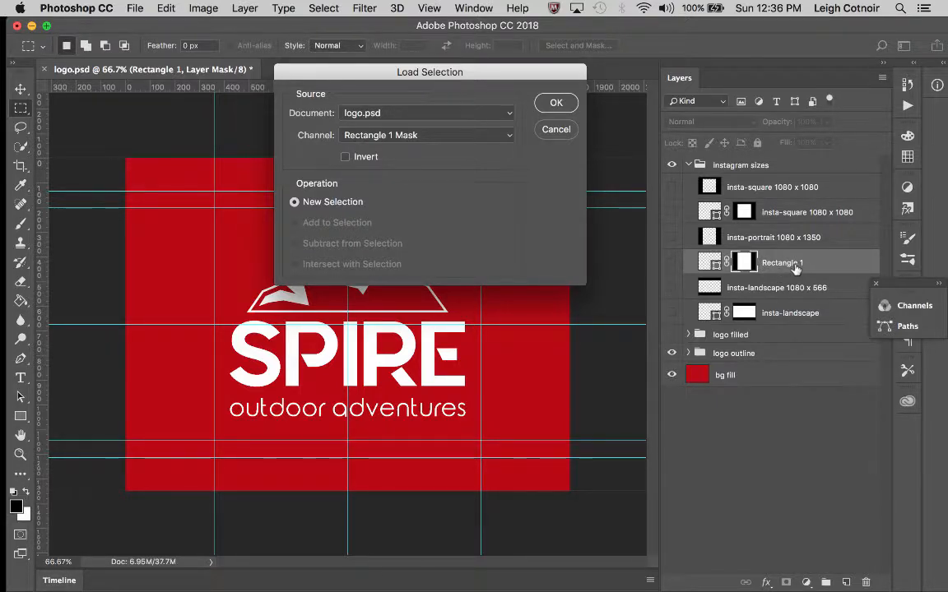
pyautogui.click(556, 130)
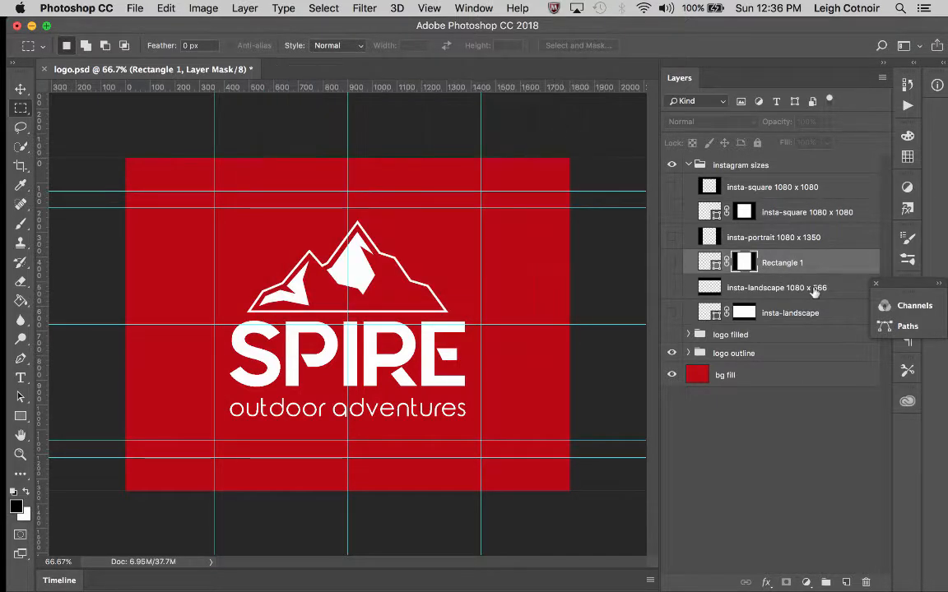
# Rename the Rectangle 1 layer to "insta portrait 1080 x 1350" and save the document
pyautogui.doubleClick(780, 264)
pyautogui.write('inst')
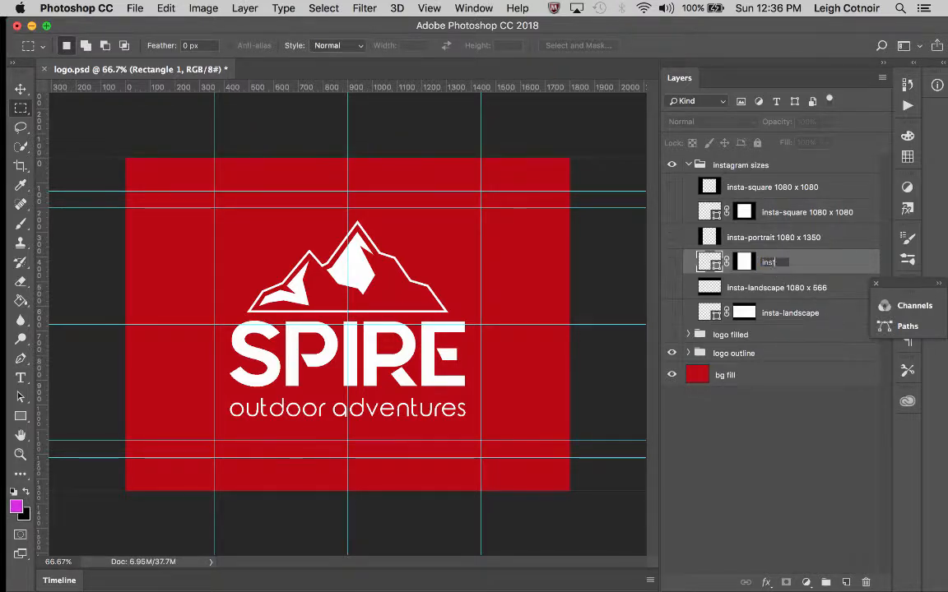
pyautogui.write('a portrait')
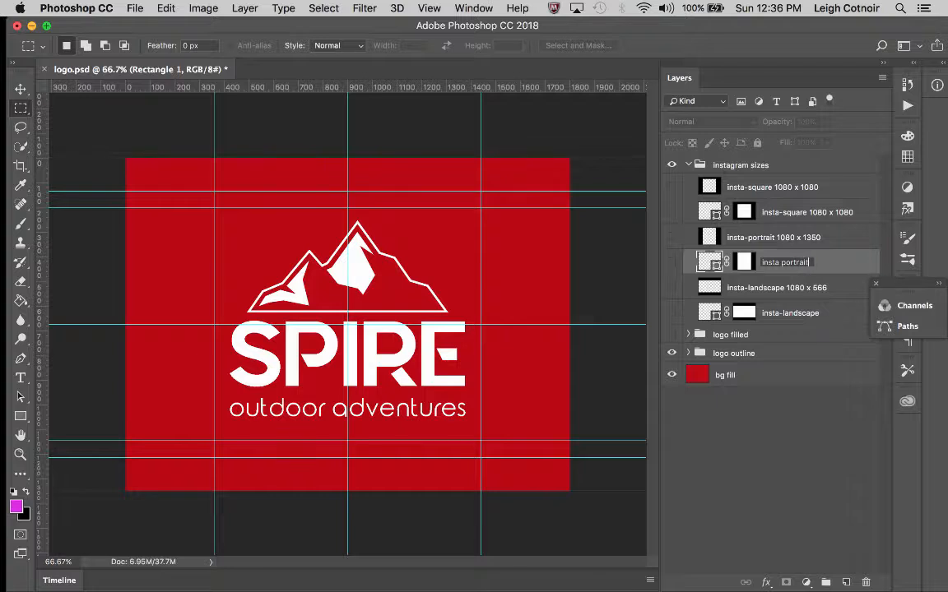
pyautogui.press('Return')
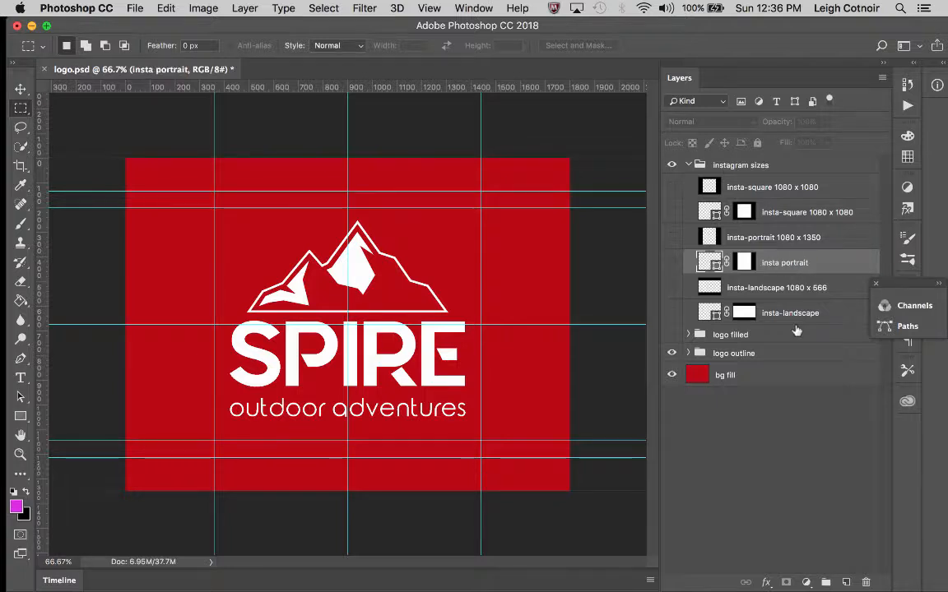
pyautogui.doubleClick(796, 263)
pyautogui.press('Right')
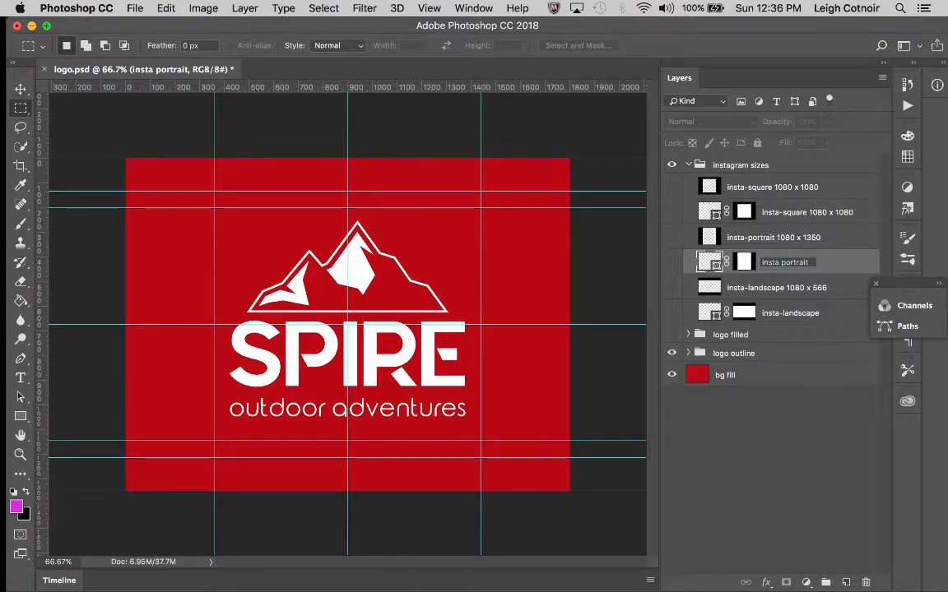
pyautogui.write('1080 x 1350')
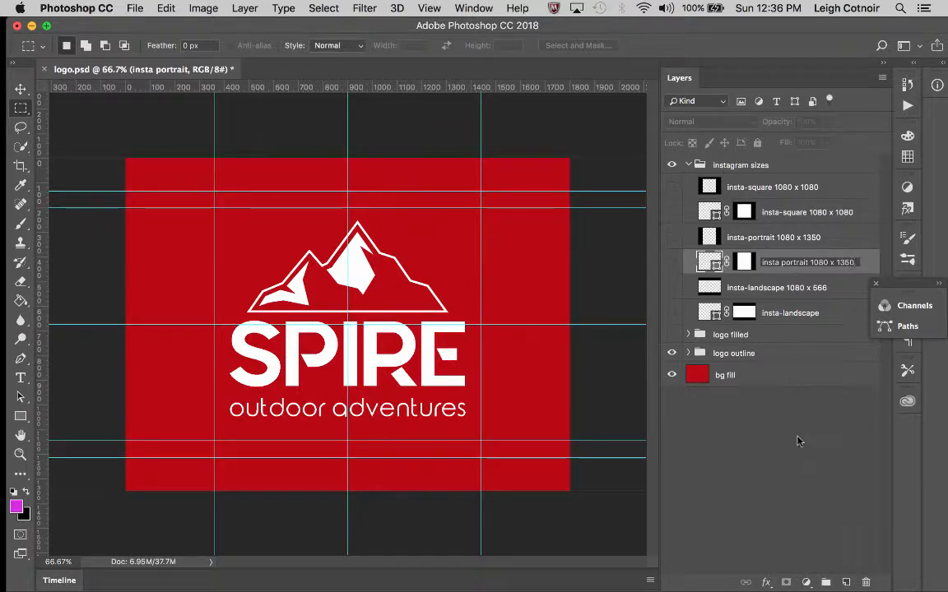
pyautogui.press('Return')
pyautogui.press('super+s')
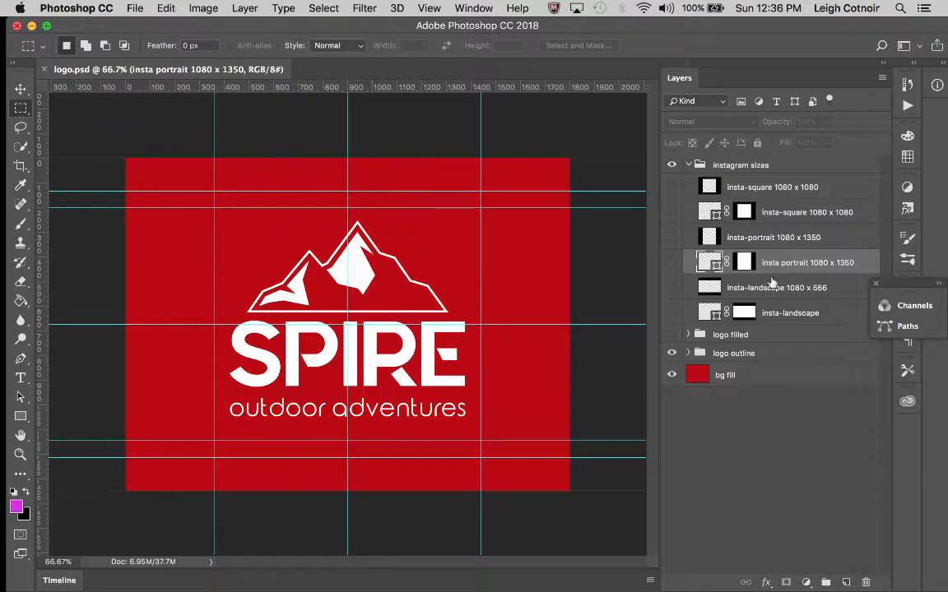
# Load the insta portrait 1080 x 1350 layer mask as a new selection
pyautogui.click(745, 263)
pyautogui.click(323, 9)
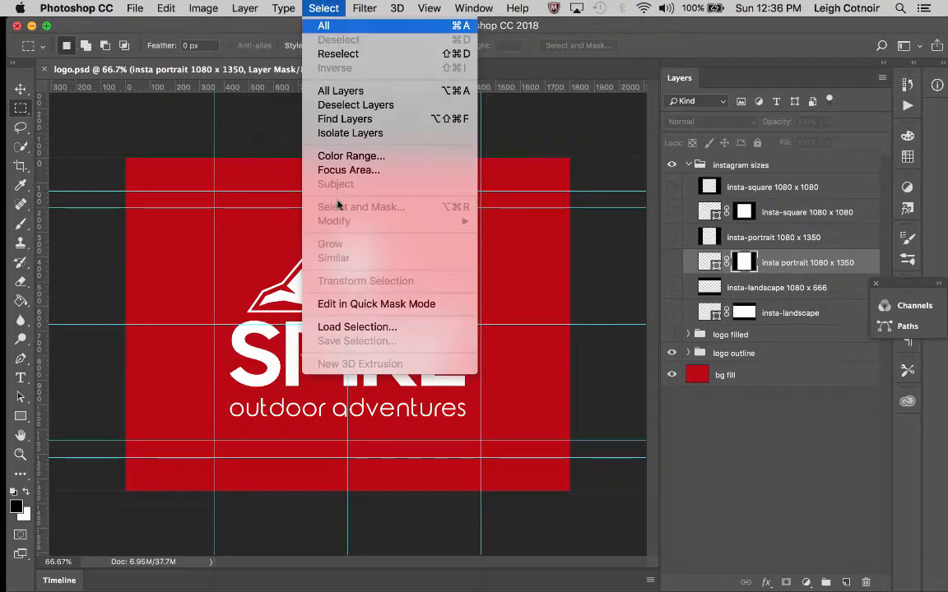
pyautogui.click(363, 328)
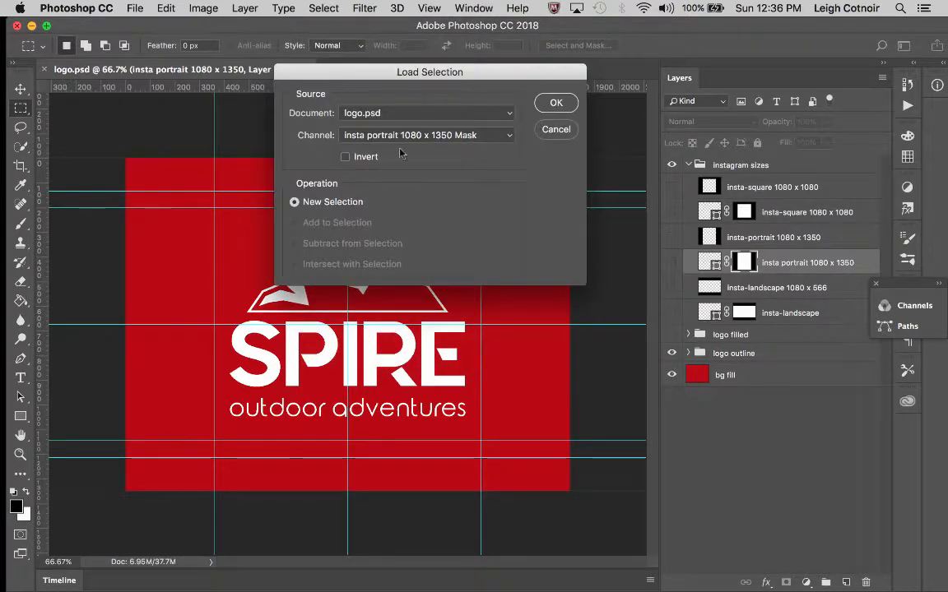
pyautogui.click(359, 134)
pyautogui.click(360, 136)
pyautogui.press('Return')
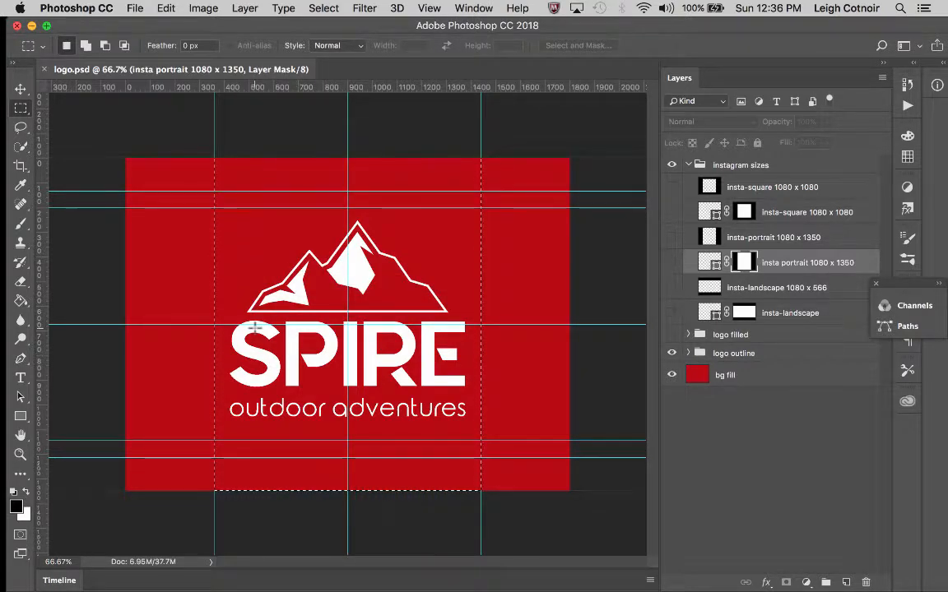
# Try cropping the canvas to the portrait selection, and undo the crop
pyautogui.click(199, 8)
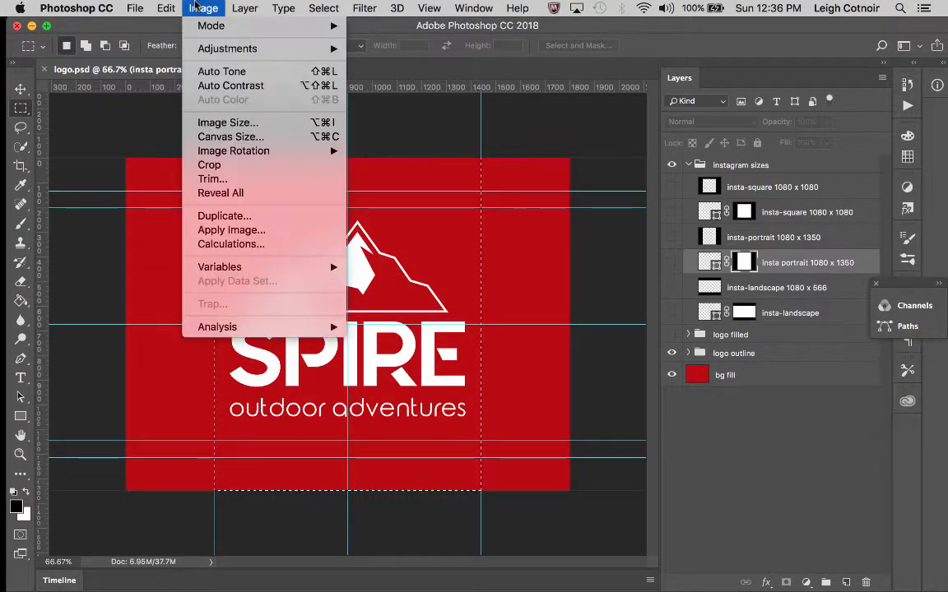
pyautogui.click(211, 164)
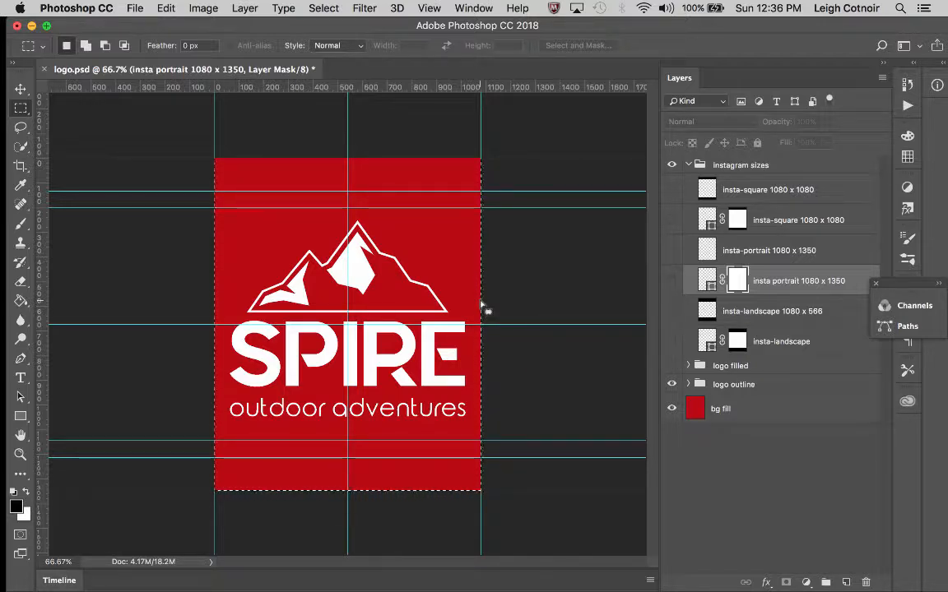
pyautogui.press('super+z')
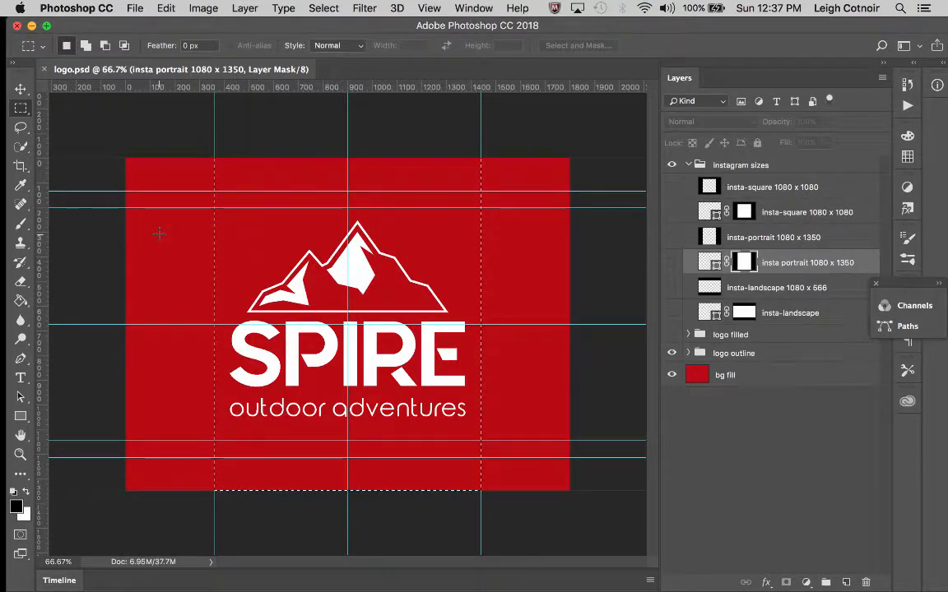
# Try the Crop tool with the 4 : 5 (8 : 10) ratio preset, cancel it, and clear the portrait selection
pyautogui.click(22, 166)
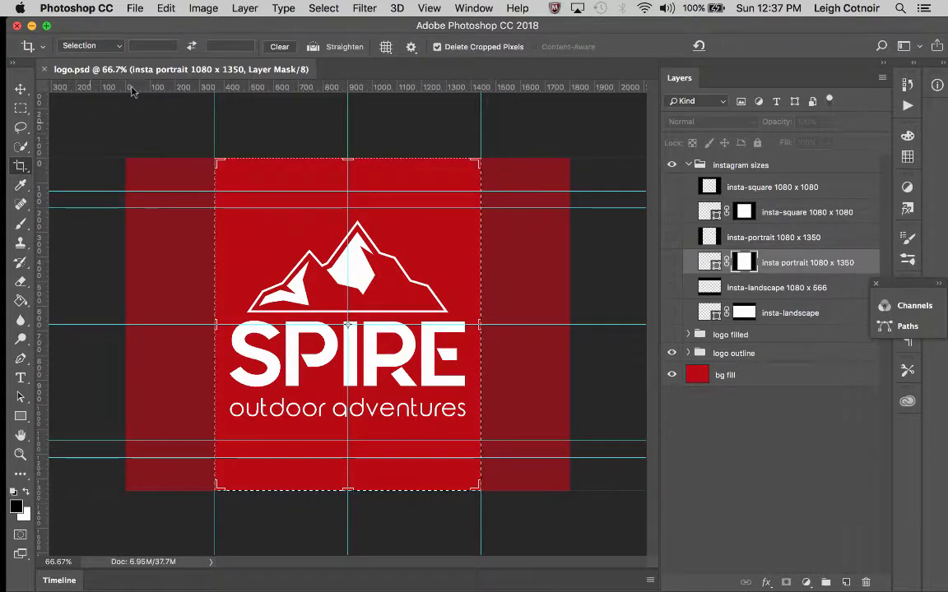
pyautogui.click(97, 47)
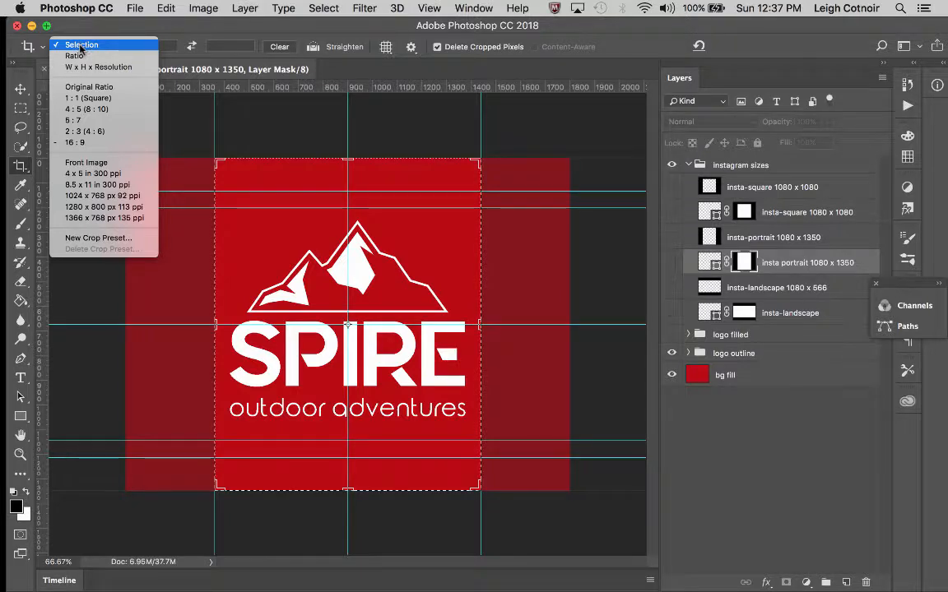
pyautogui.click(83, 109)
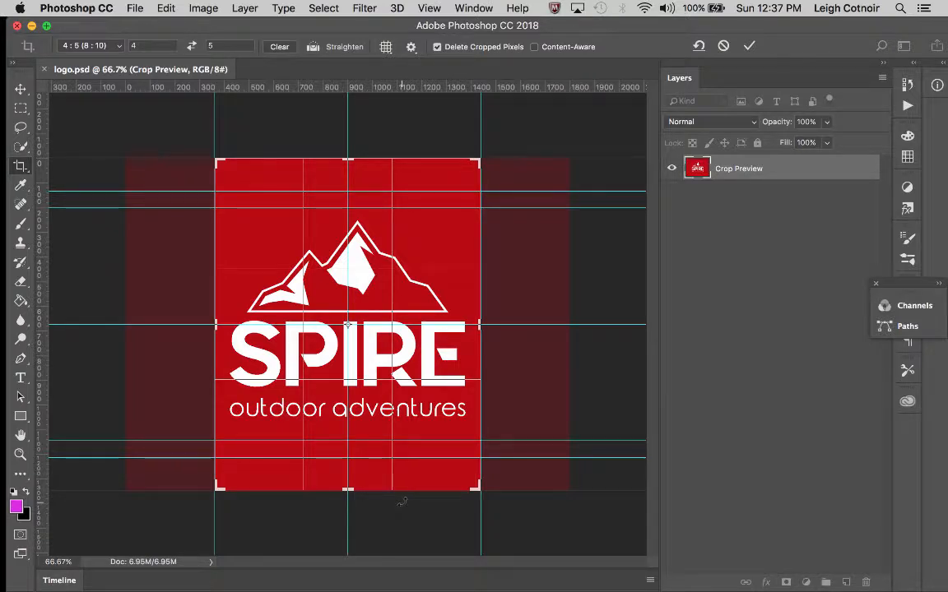
pyautogui.press('Escape')
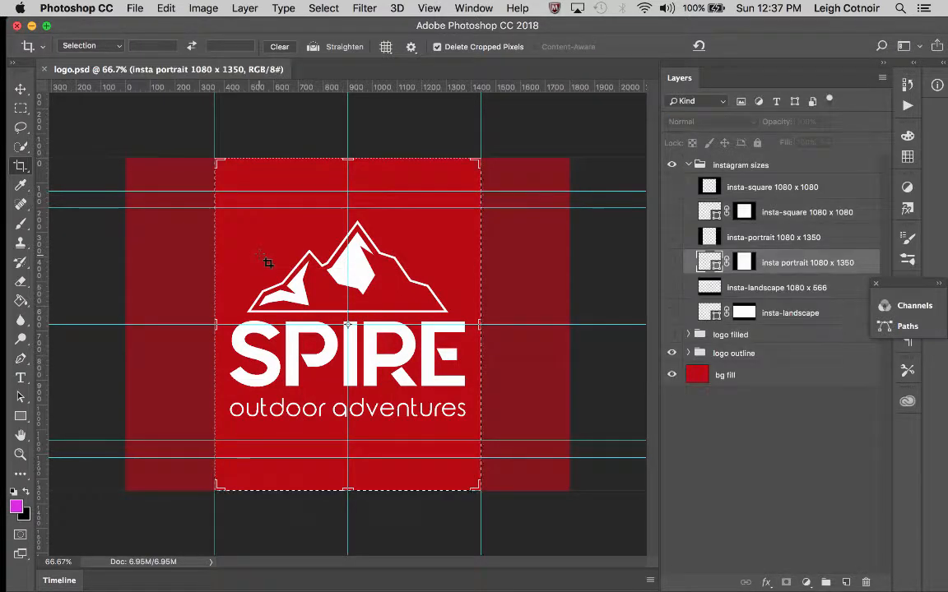
pyautogui.press('m')
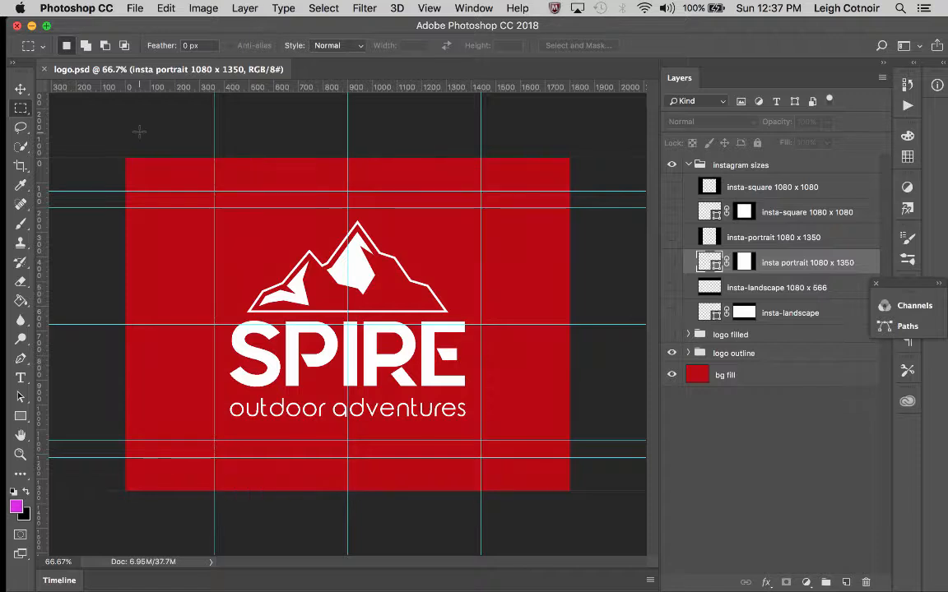